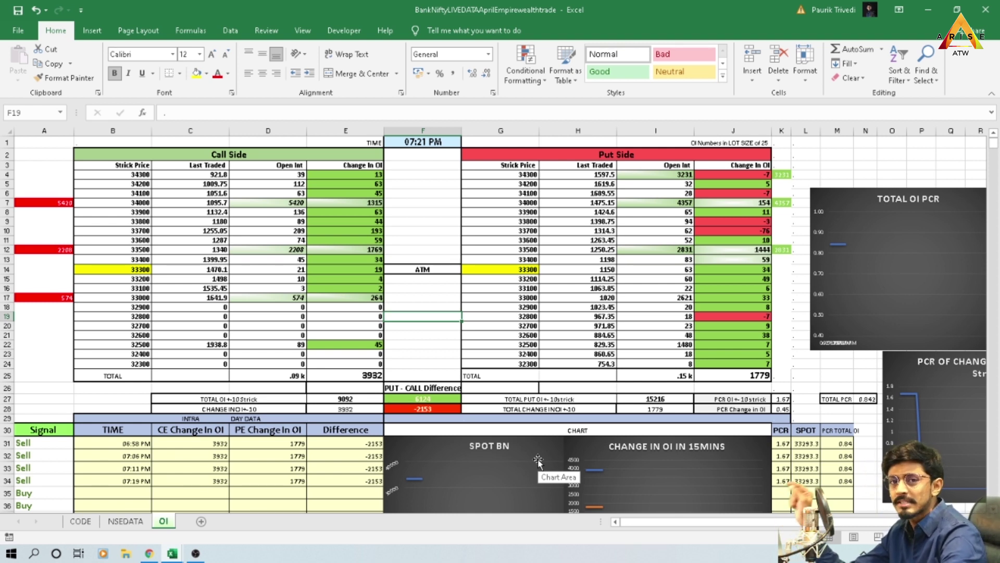
Review the usage notes in B8:C20 on the CODE sheet, then switch to the NSEDATA sheet
{"action": "left_click", "coordinate": [81, 521]}
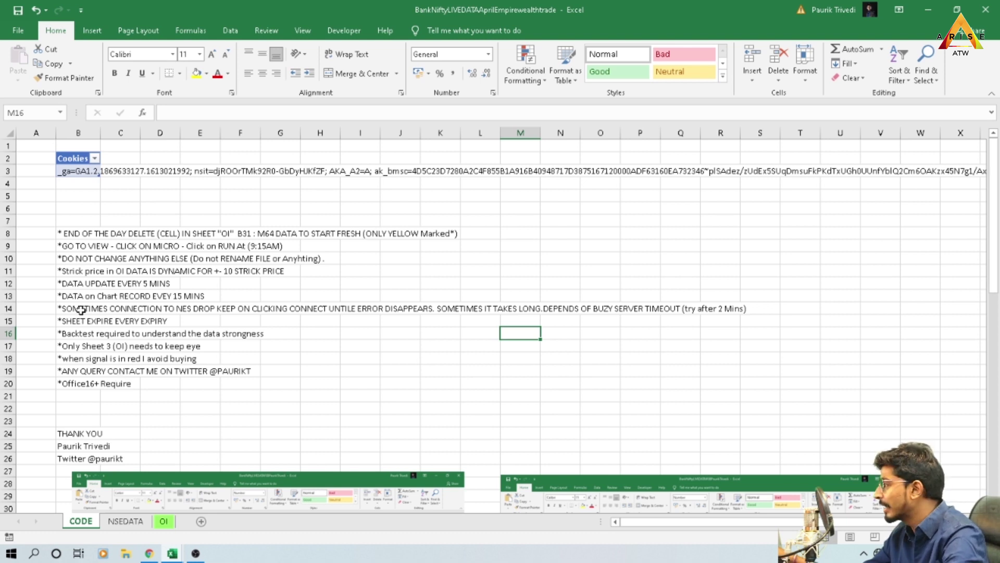
{"action": "left_click_drag", "start_coordinate": [91, 237], "coordinate": [112, 384]}
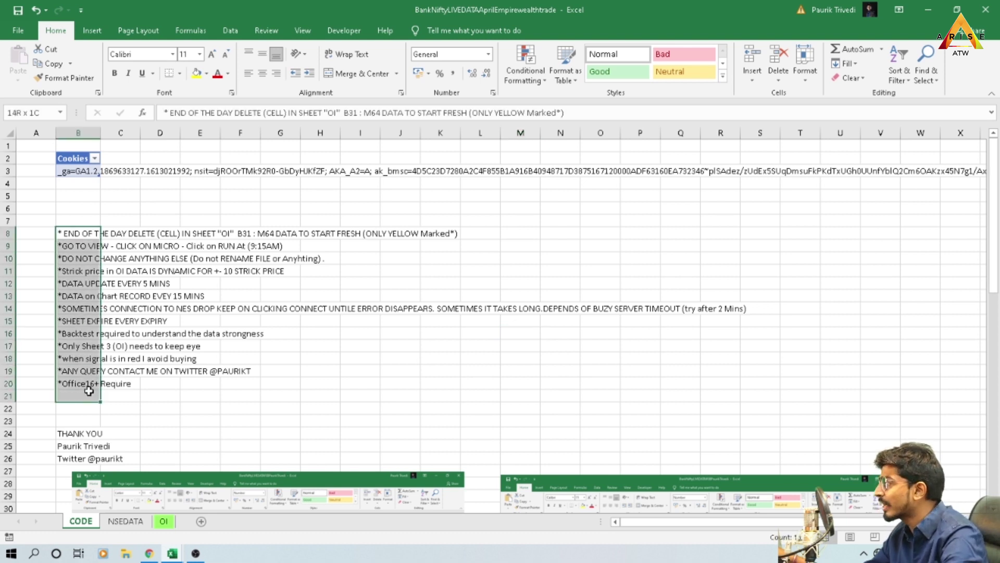
{"action": "left_click", "coordinate": [125, 521]}
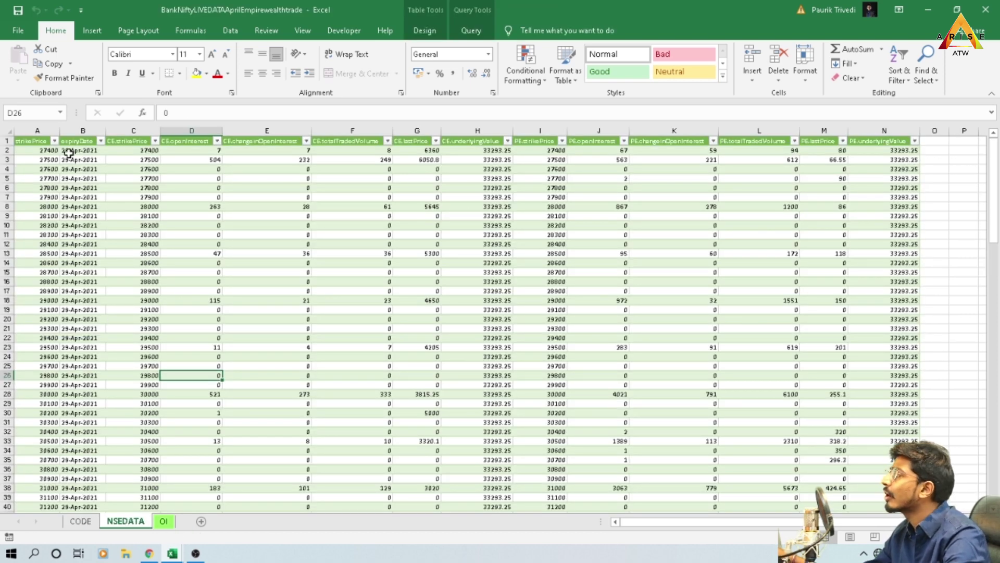
Inspect NSEDATA columns: strike price, expiry date, call OI, change in OI, volume, last price, put fields
{"action": "left_click_drag", "start_coordinate": [69, 152], "coordinate": [83, 357]}
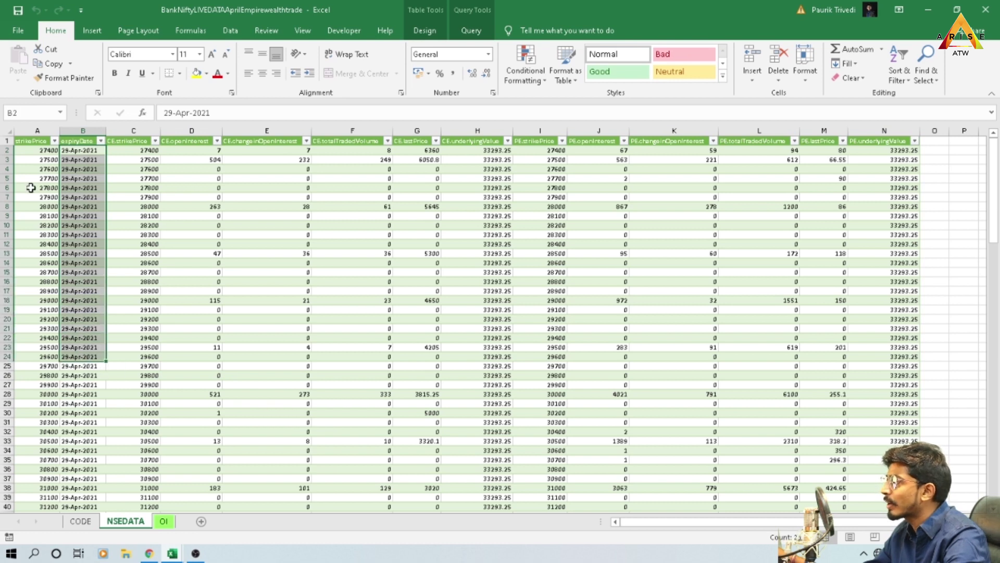
{"action": "left_click_drag", "start_coordinate": [31, 156], "coordinate": [41, 397]}
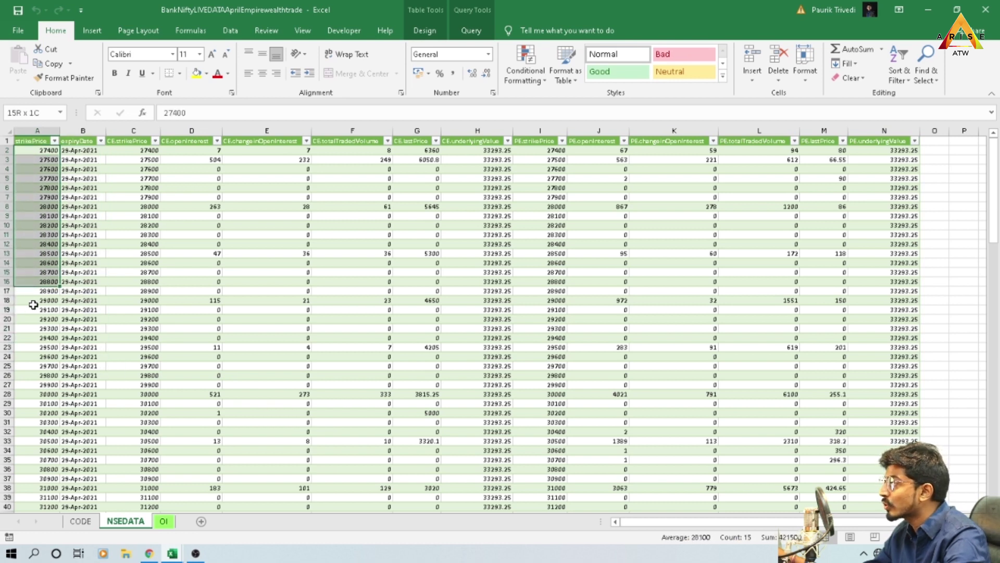
{"action": "left_click_drag", "start_coordinate": [97, 151], "coordinate": [92, 458]}
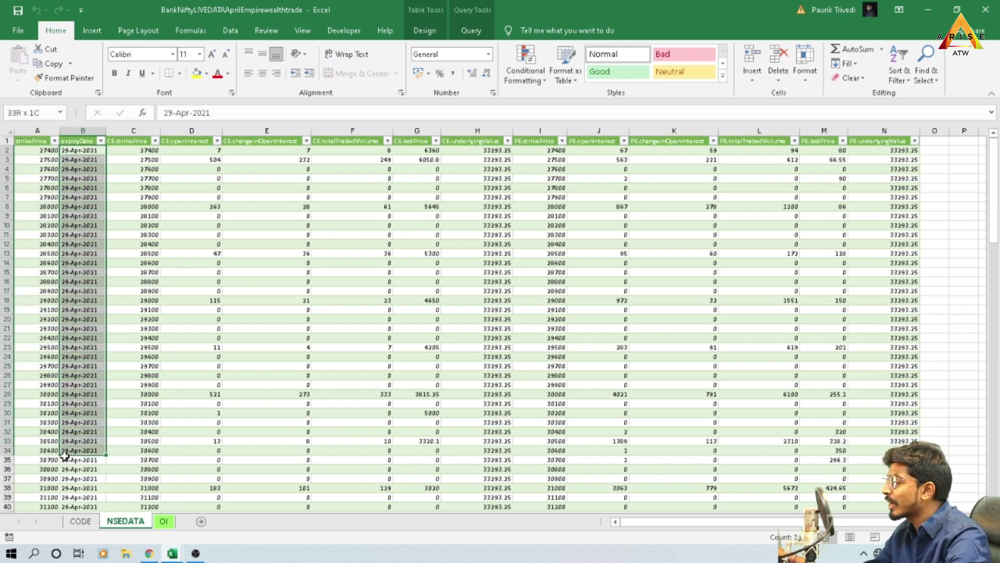
{"action": "left_click_drag", "start_coordinate": [146, 150], "coordinate": [149, 272]}
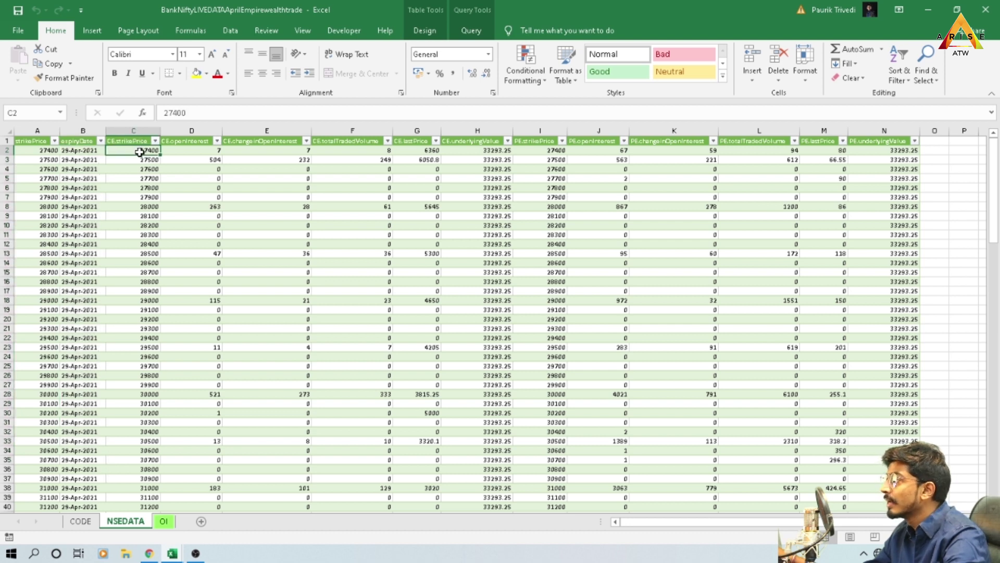
{"action": "left_click_drag", "start_coordinate": [189, 163], "coordinate": [202, 221]}
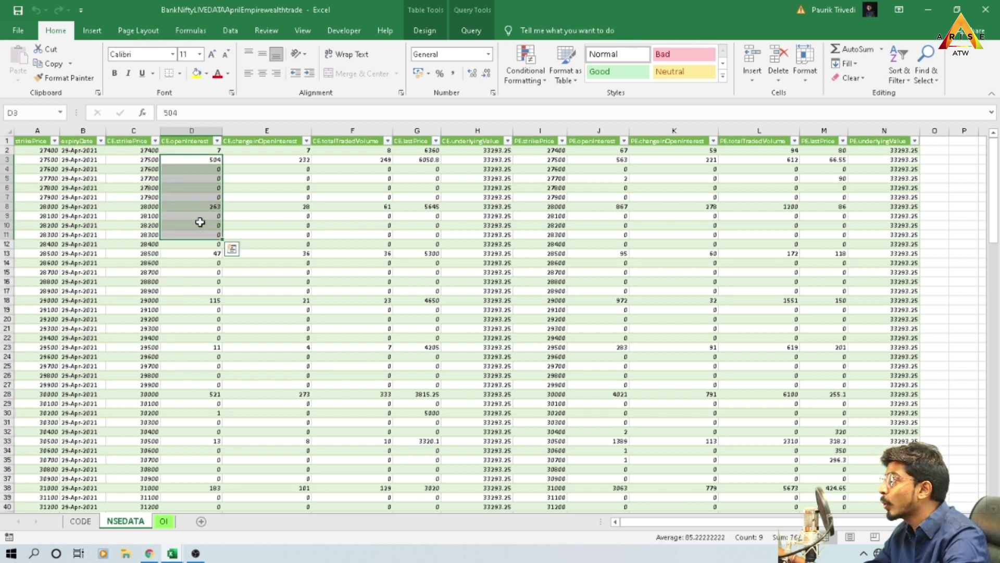
{"action": "left_click_drag", "start_coordinate": [263, 160], "coordinate": [282, 262]}
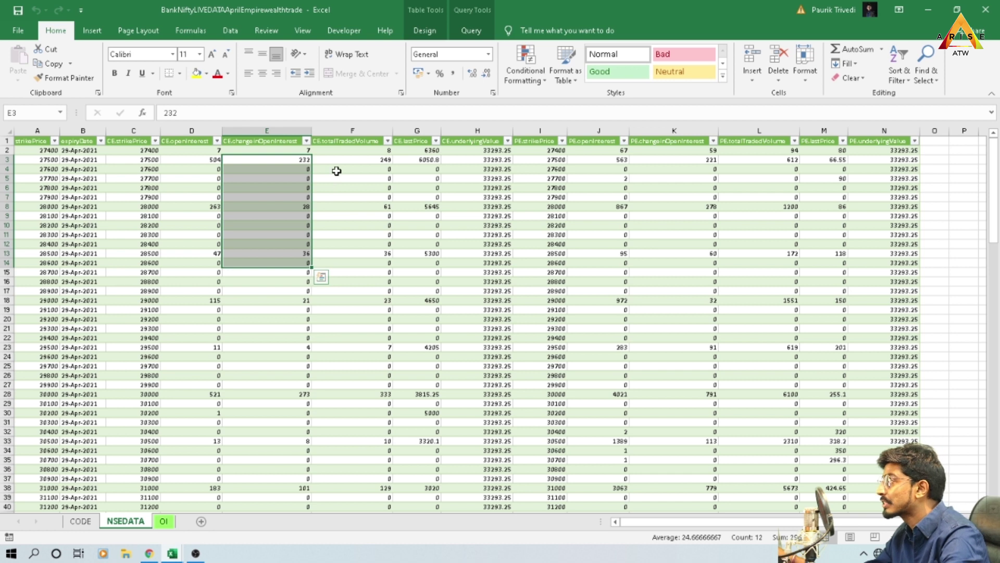
{"action": "left_click_drag", "start_coordinate": [335, 160], "coordinate": [344, 252]}
{"action": "left_click_drag", "start_coordinate": [417, 169], "coordinate": [416, 223]}
{"action": "left_click_drag", "start_coordinate": [471, 163], "coordinate": [477, 253]}
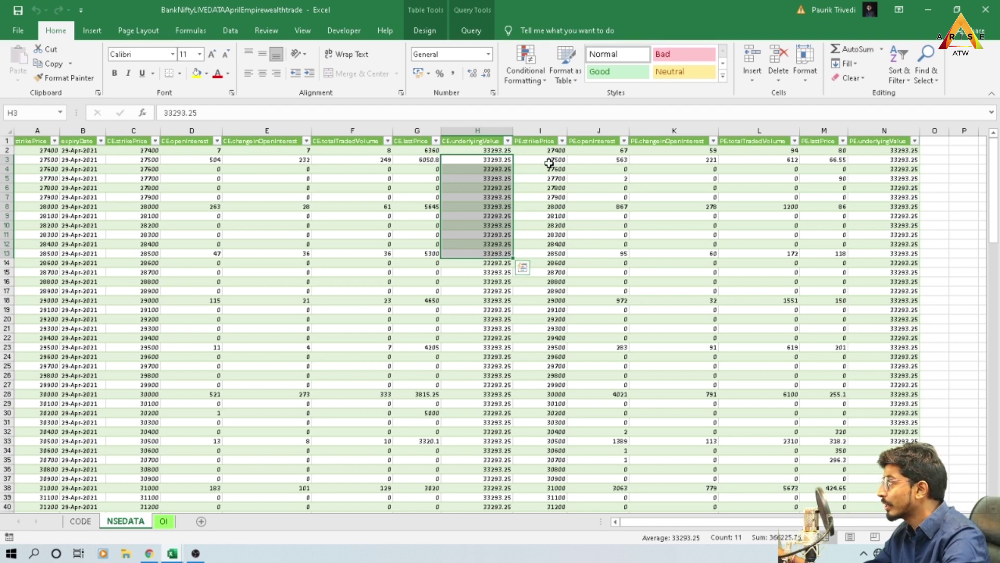
{"action": "left_click_drag", "start_coordinate": [549, 167], "coordinate": [946, 169]}
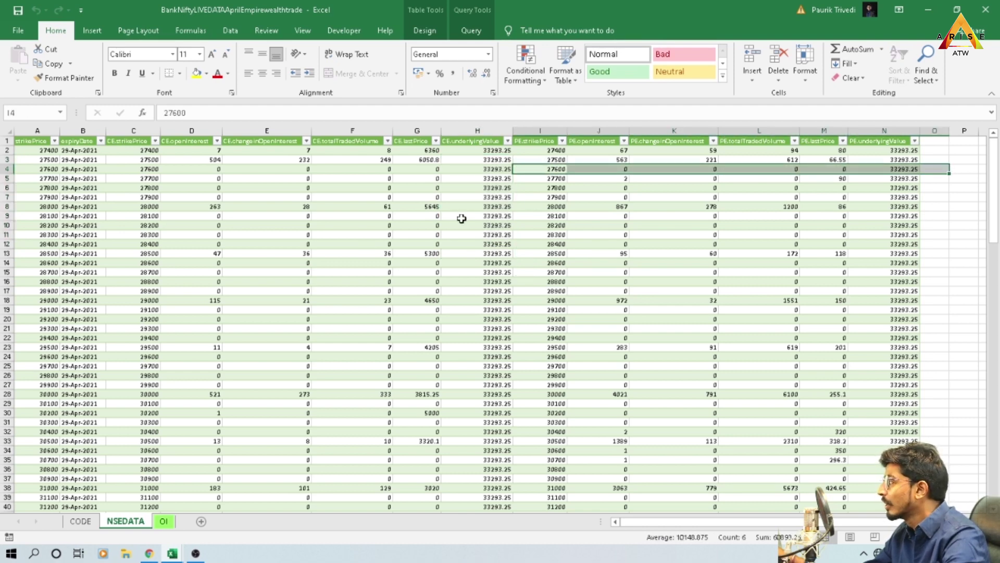
{"action": "left_click_drag", "start_coordinate": [456, 222], "coordinate": [297, 281]}
Check the OI totals in D135 and J135 and the PCR formula in G138, then return to OI
{"action": "scroll", "coordinate": [297, 284], "scroll_direction": "down", "scroll_amount": 4}
{"action": "scroll", "coordinate": [297, 284], "scroll_direction": "down", "scroll_amount": 6}
{"action": "scroll", "coordinate": [298, 314], "scroll_direction": "down", "scroll_amount": 6}
{"action": "scroll", "coordinate": [297, 314], "scroll_direction": "down", "scroll_amount": 6}
{"action": "scroll", "coordinate": [297, 323], "scroll_direction": "down", "scroll_amount": 6}
{"action": "scroll", "coordinate": [302, 350], "scroll_direction": "down", "scroll_amount": 6}
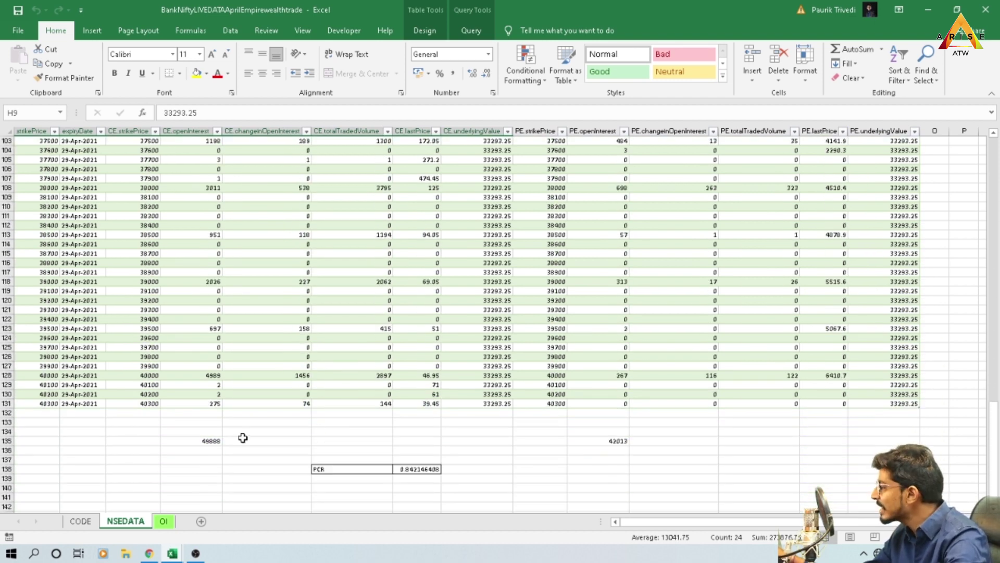
{"action": "left_click", "coordinate": [192, 441]}
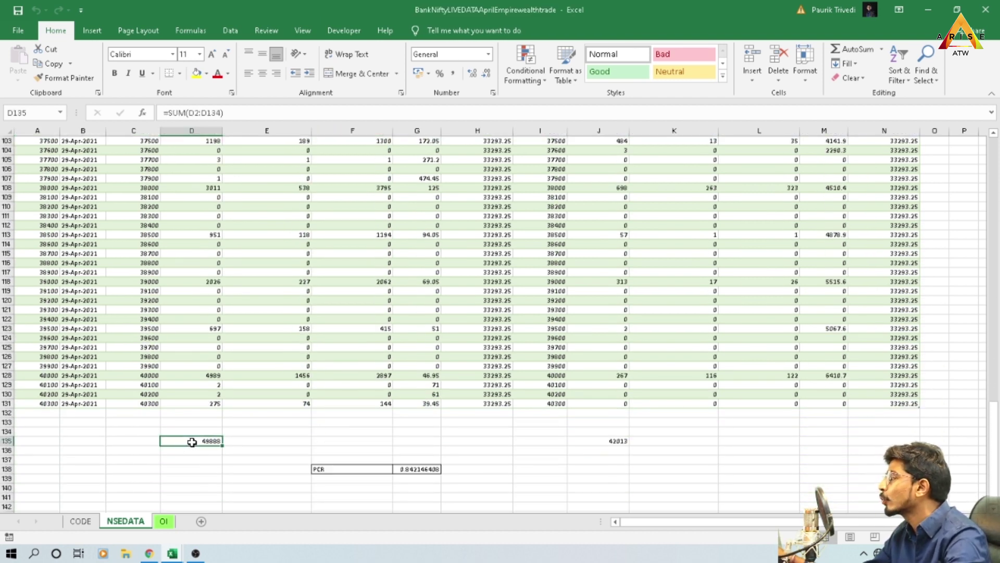
{"action": "left_click", "coordinate": [600, 441]}
{"action": "left_click", "coordinate": [419, 470]}
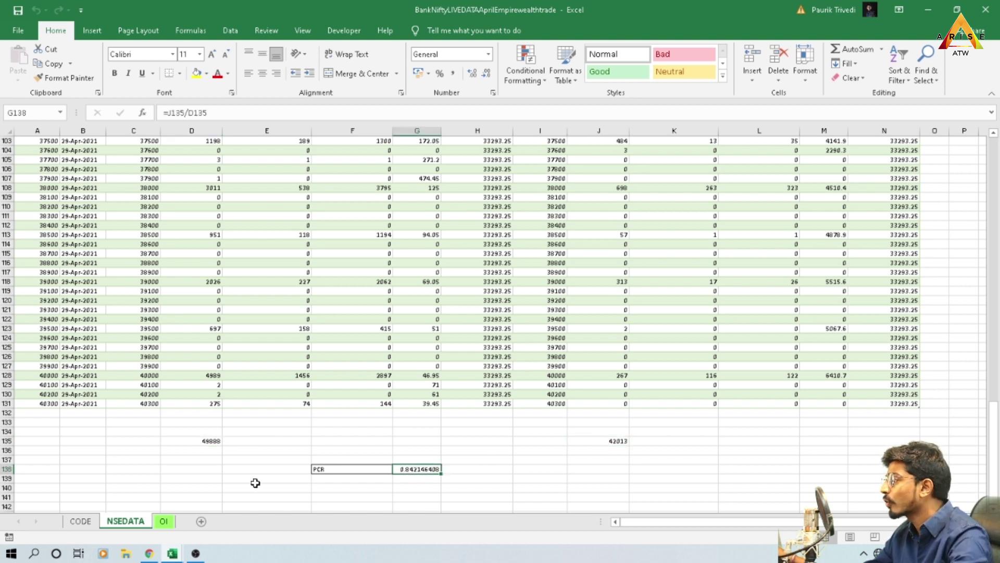
{"action": "left_click", "coordinate": [164, 520]}
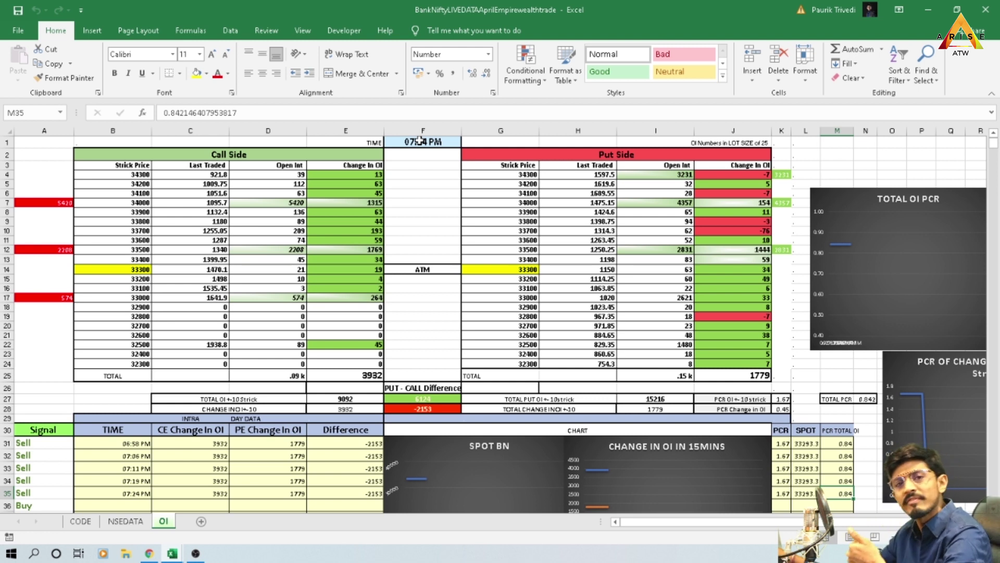
{"action": "left_click", "coordinate": [420, 140]}
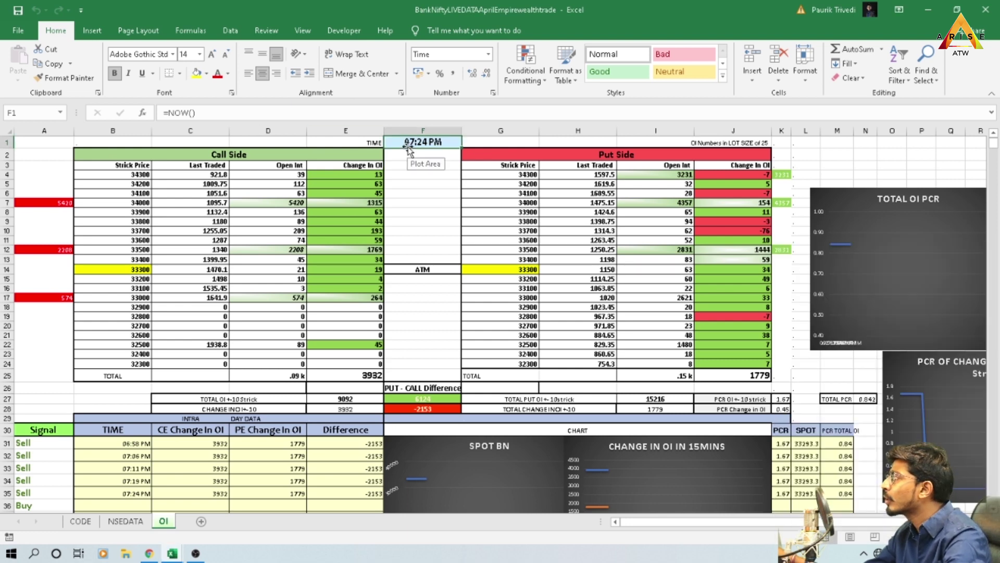
{"action": "left_click", "coordinate": [980, 554]}
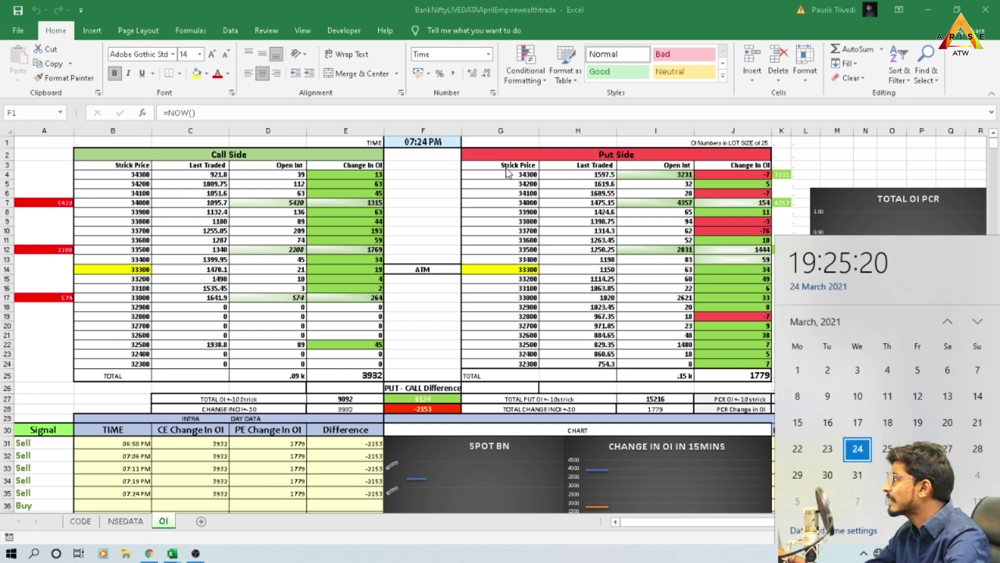
{"action": "key", "text": "Escape"}
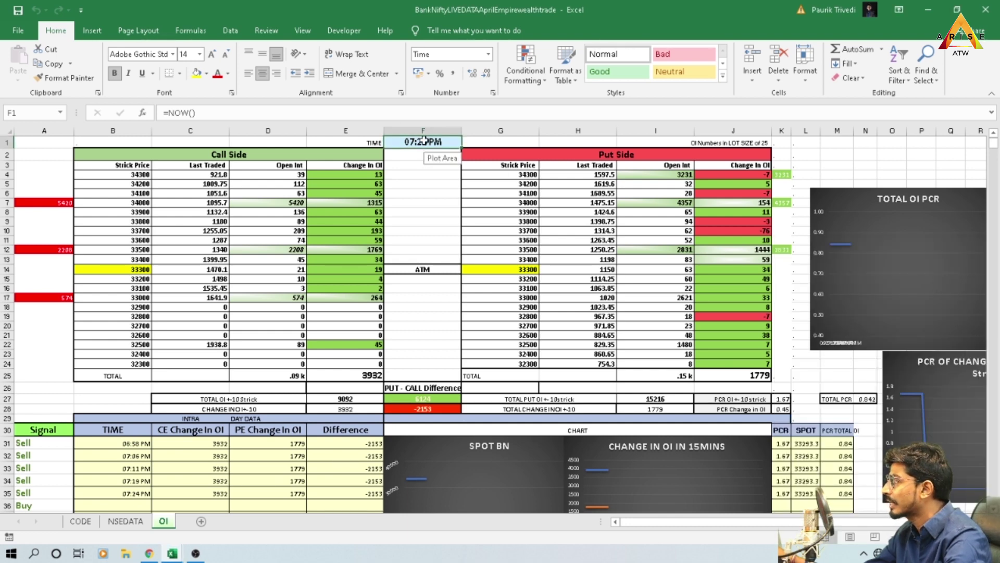
{"action": "left_click_drag", "start_coordinate": [134, 166], "coordinate": [139, 377]}
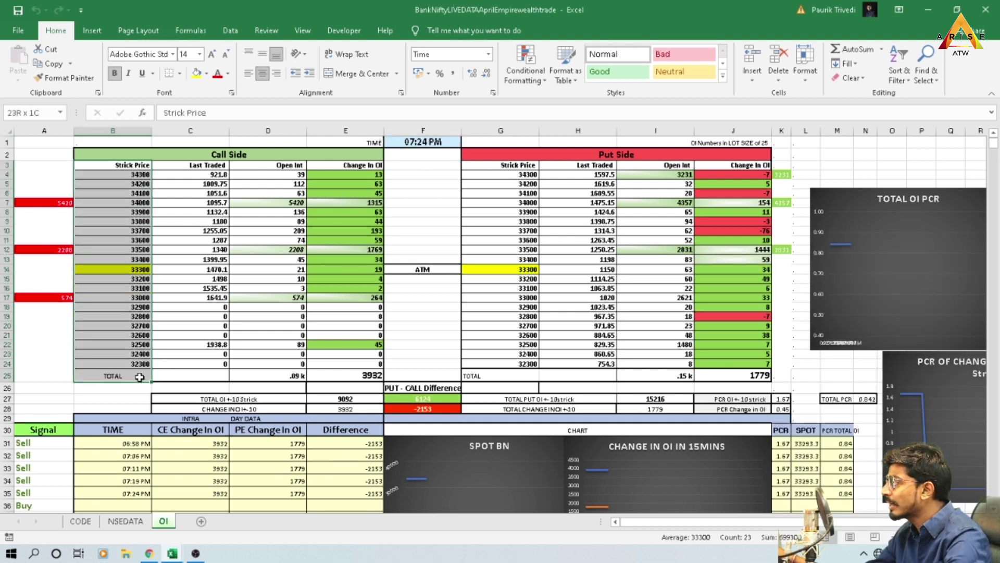
{"action": "left_click_drag", "start_coordinate": [219, 174], "coordinate": [214, 368]}
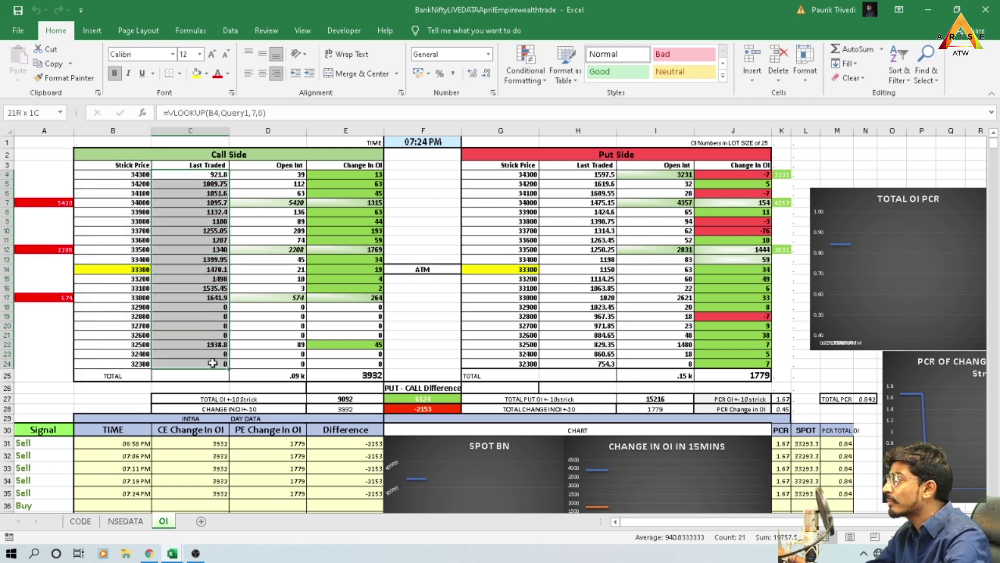
{"action": "left_click", "coordinate": [290, 176]}
{"action": "left_click_drag", "start_coordinate": [290, 177], "coordinate": [292, 344]}
{"action": "left_click_drag", "start_coordinate": [365, 174], "coordinate": [371, 371]}
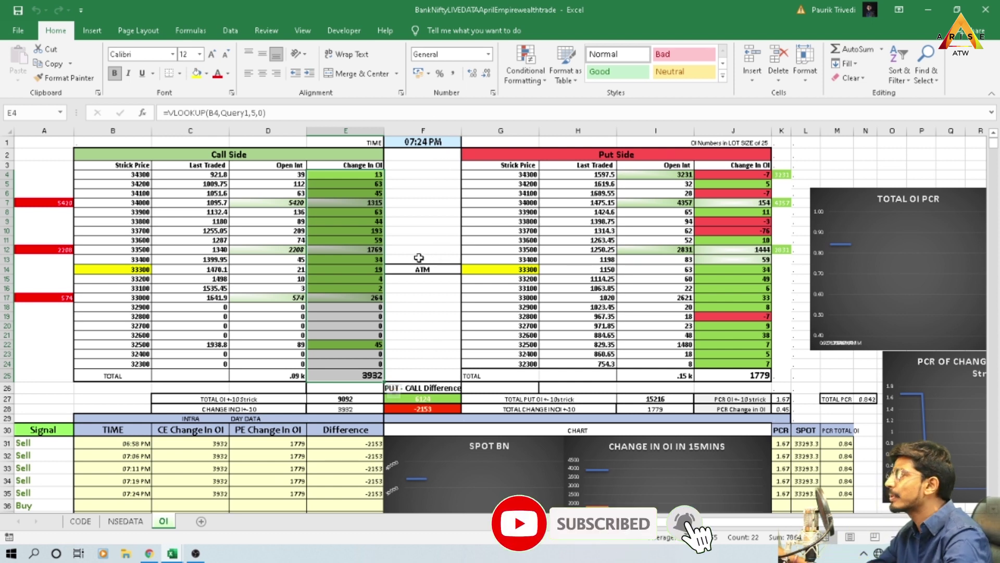
{"action": "left_click_drag", "start_coordinate": [271, 174], "coordinate": [280, 354]}
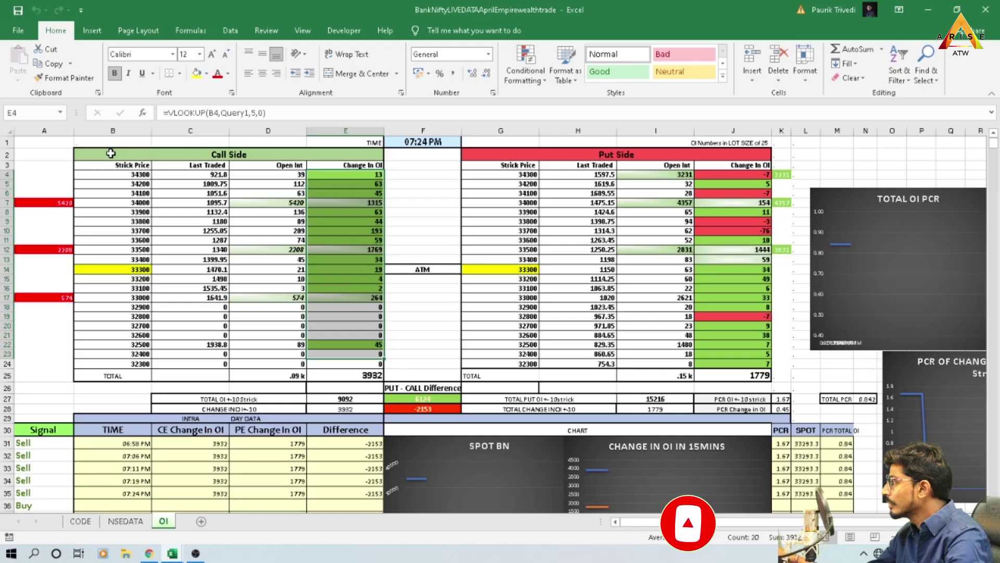
{"action": "left_click_drag", "start_coordinate": [110, 153], "coordinate": [341, 371]}
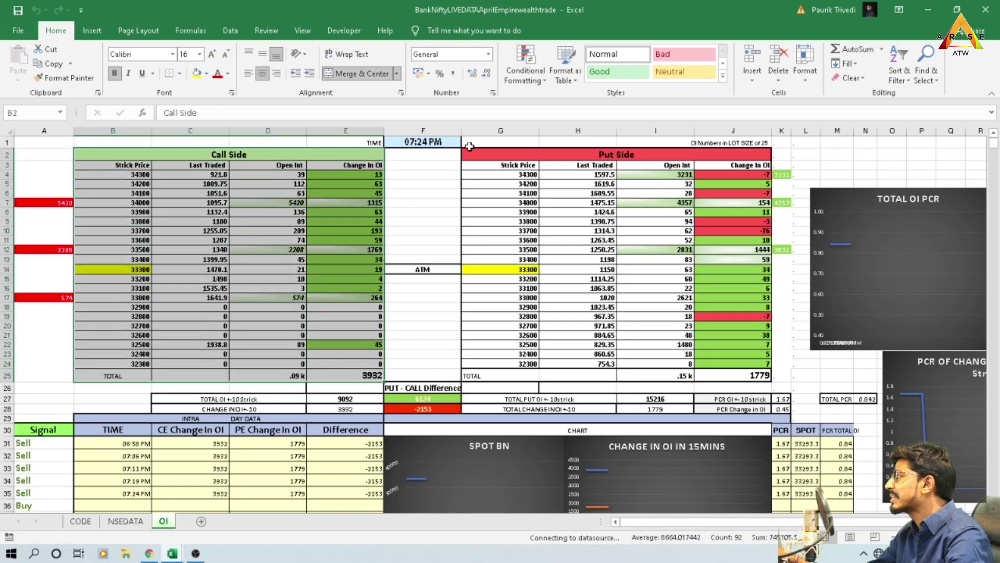
{"action": "left_click_drag", "start_coordinate": [500, 184], "coordinate": [500, 363]}
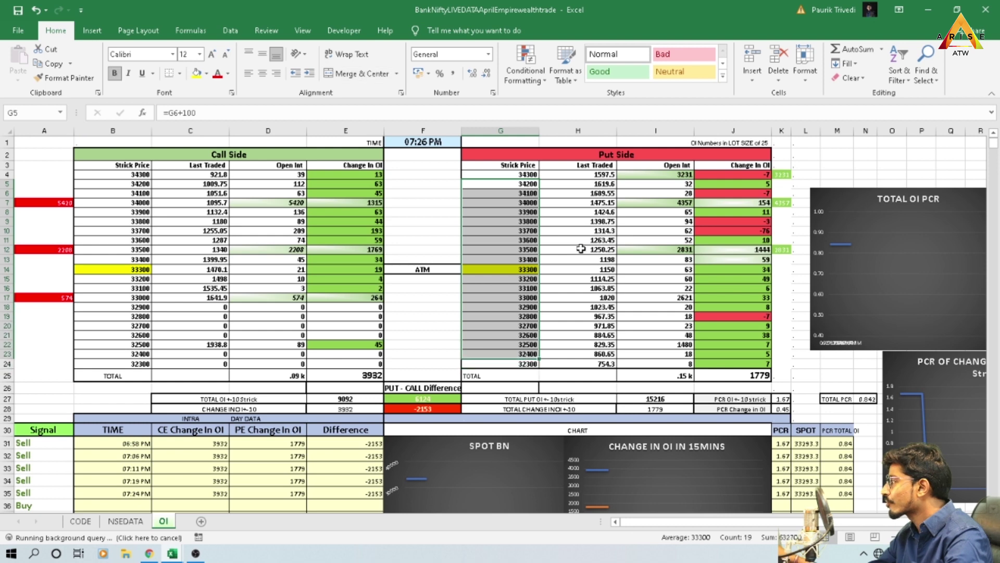
{"action": "left_click_drag", "start_coordinate": [578, 184], "coordinate": [579, 278]}
{"action": "left_click_drag", "start_coordinate": [659, 185], "coordinate": [656, 307]}
{"action": "mouse_move", "coordinate": [748, 190]}
{"action": "left_mouse_down"}
{"action": "mouse_move", "coordinate": [750, 308]}
{"action": "mouse_move", "coordinate": [257, 213]}
{"action": "left_mouse_up"}
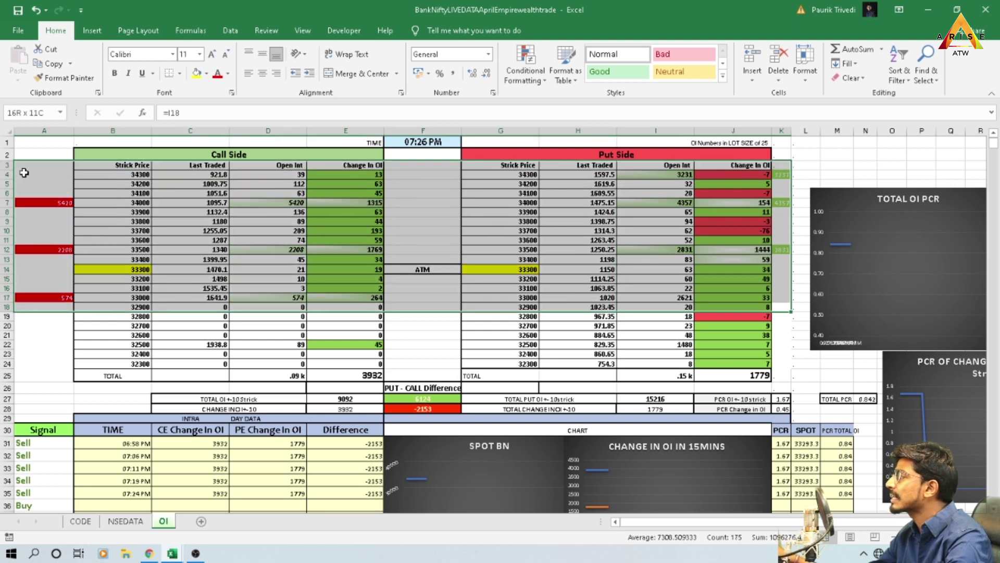
{"action": "left_click", "coordinate": [206, 221]}
{"action": "left_click_drag", "start_coordinate": [97, 163], "coordinate": [745, 374]}
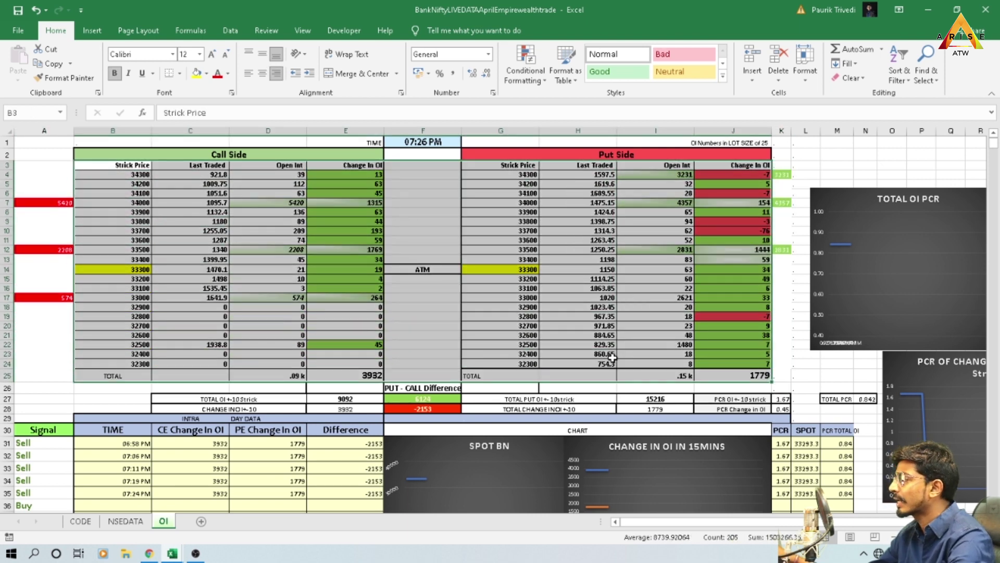
{"action": "left_click", "coordinate": [125, 521]}
{"action": "scroll", "coordinate": [133, 271], "scroll_direction": "up", "scroll_amount": 1}
{"action": "scroll", "coordinate": [133, 271], "scroll_direction": "up", "scroll_amount": 6}
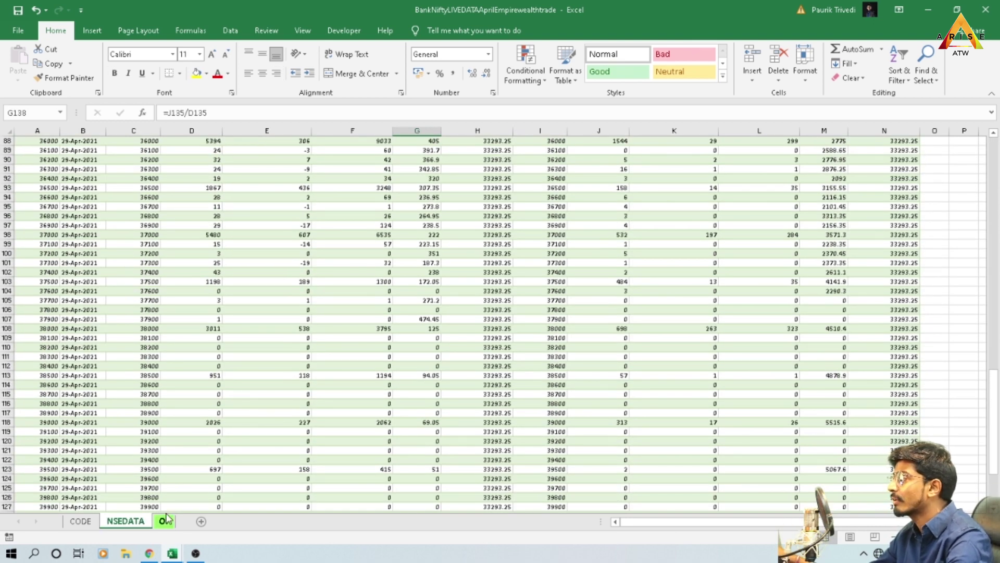
{"action": "left_click", "coordinate": [165, 521]}
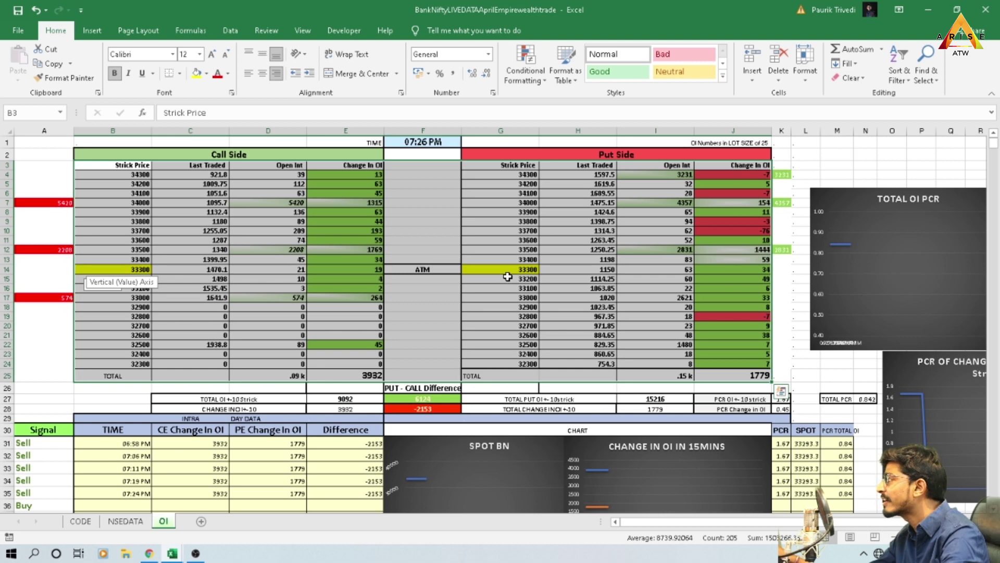
{"action": "left_click", "coordinate": [508, 277]}
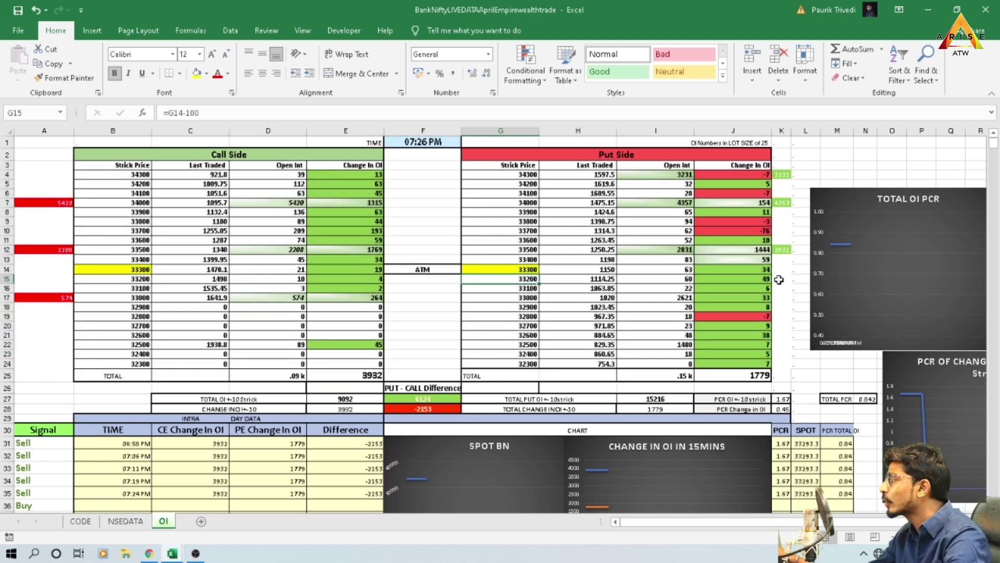
{"action": "left_click", "coordinate": [523, 268]}
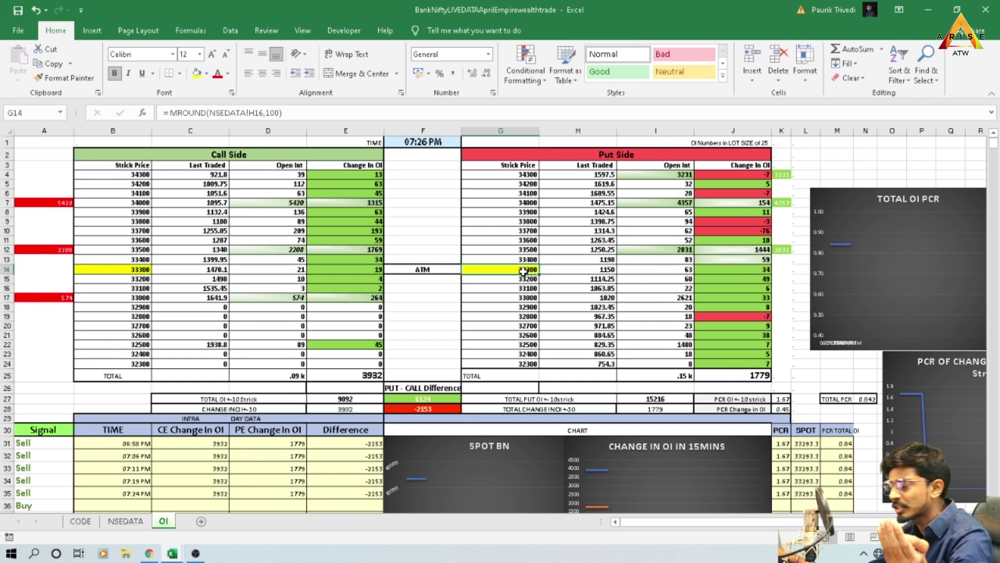
{"action": "left_click_drag", "start_coordinate": [533, 269], "coordinate": [542, 269]}
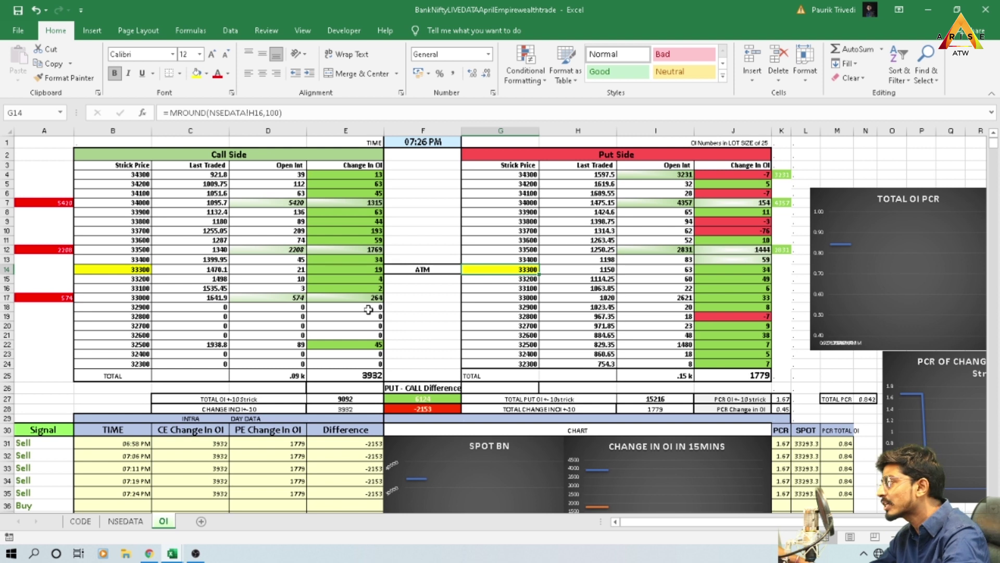
{"action": "left_click_drag", "start_coordinate": [37, 297], "coordinate": [45, 202]}
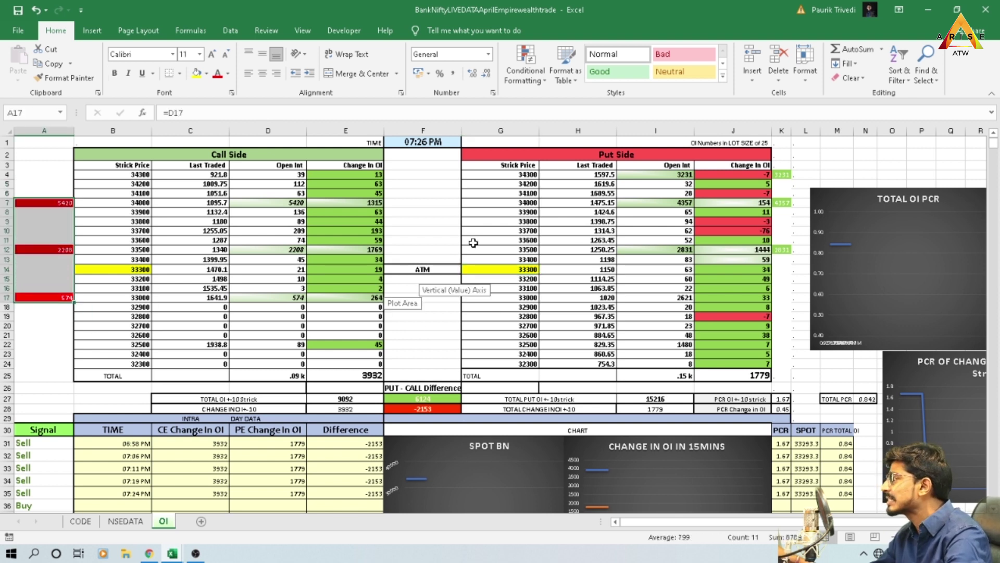
{"action": "left_click", "coordinate": [701, 249]}
{"action": "left_click_drag", "start_coordinate": [782, 249], "coordinate": [780, 156]}
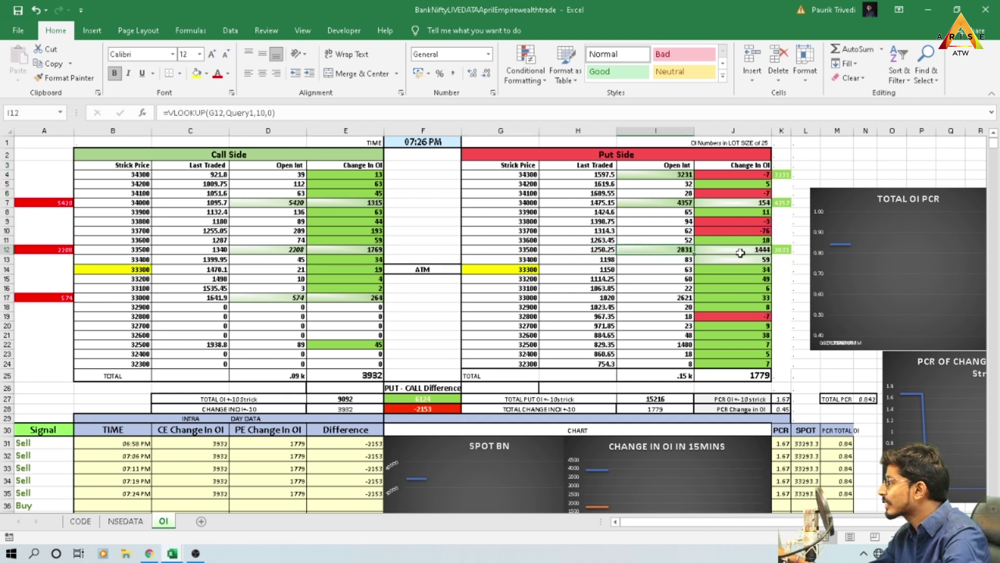
{"action": "left_click_drag", "start_coordinate": [774, 251], "coordinate": [630, 251]}
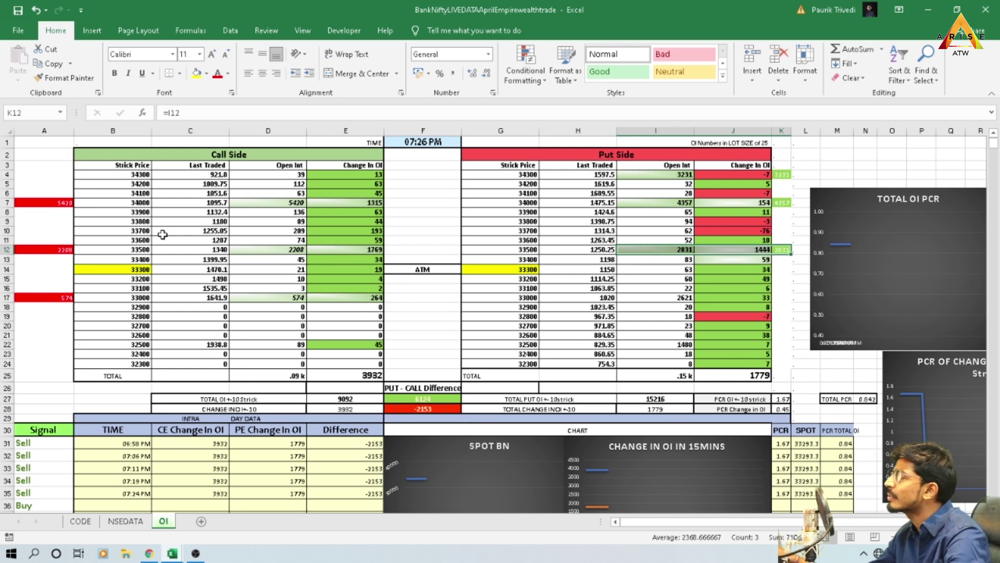
{"action": "scroll", "coordinate": [512, 196], "scroll_direction": "down", "scroll_amount": 3}
{"action": "scroll", "coordinate": [469, 238], "scroll_direction": "down", "scroll_amount": 1}
{"action": "left_click", "coordinate": [190, 270]}
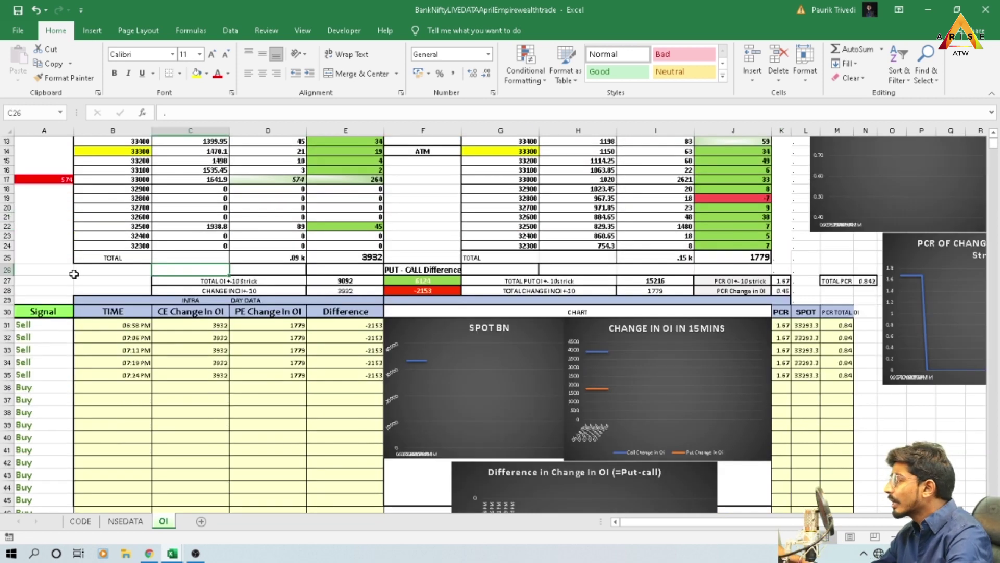
Review the put-call difference formulas for total OI and change in OI
{"action": "mouse_move", "coordinate": [405, 269]}
{"action": "left_mouse_down"}
{"action": "mouse_move", "coordinate": [409, 296]}
{"action": "mouse_move", "coordinate": [231, 277]}
{"action": "mouse_move", "coordinate": [593, 281]}
{"action": "left_mouse_up"}
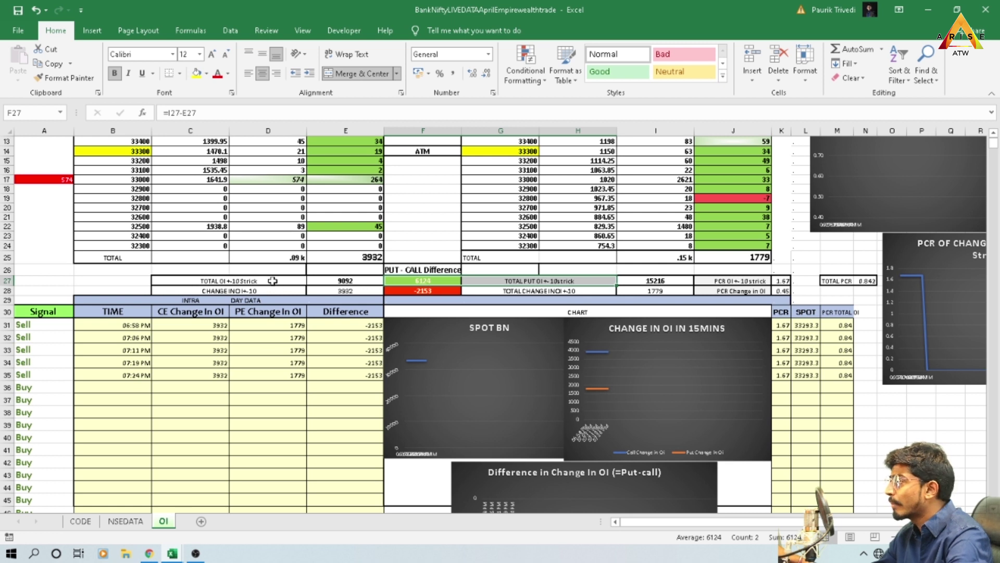
{"action": "scroll", "coordinate": [203, 287], "scroll_direction": "up", "scroll_amount": 2}
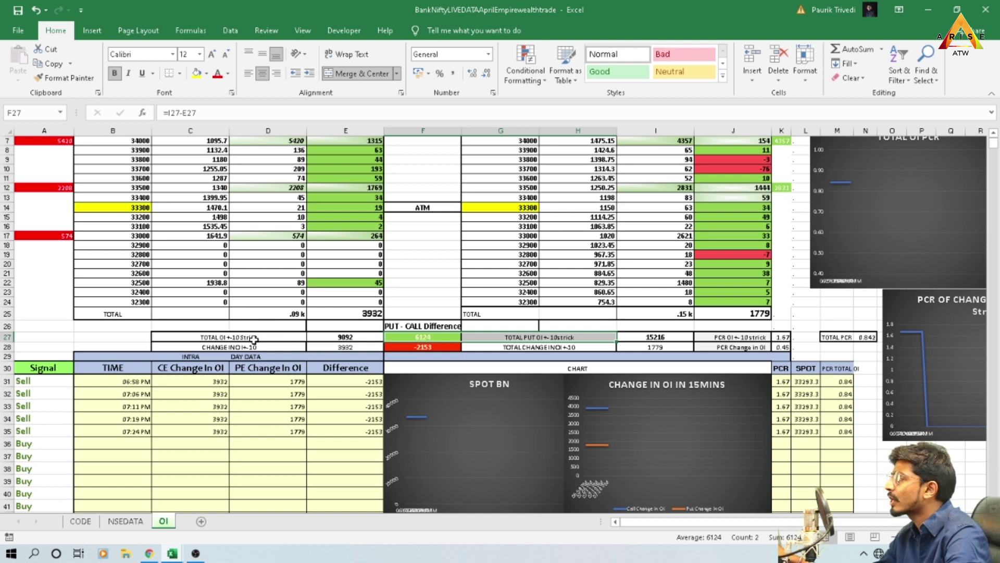
{"action": "scroll", "coordinate": [254, 339], "scroll_direction": "up", "scroll_amount": 2}
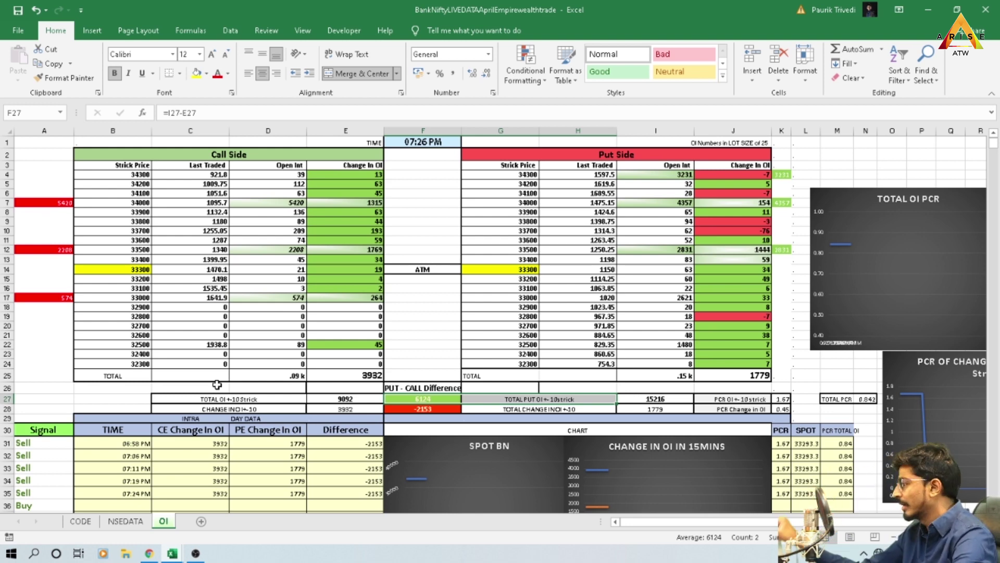
{"action": "scroll", "coordinate": [217, 384], "scroll_direction": "down", "scroll_amount": 3}
{"action": "scroll", "coordinate": [203, 247], "scroll_direction": "down", "scroll_amount": 2}
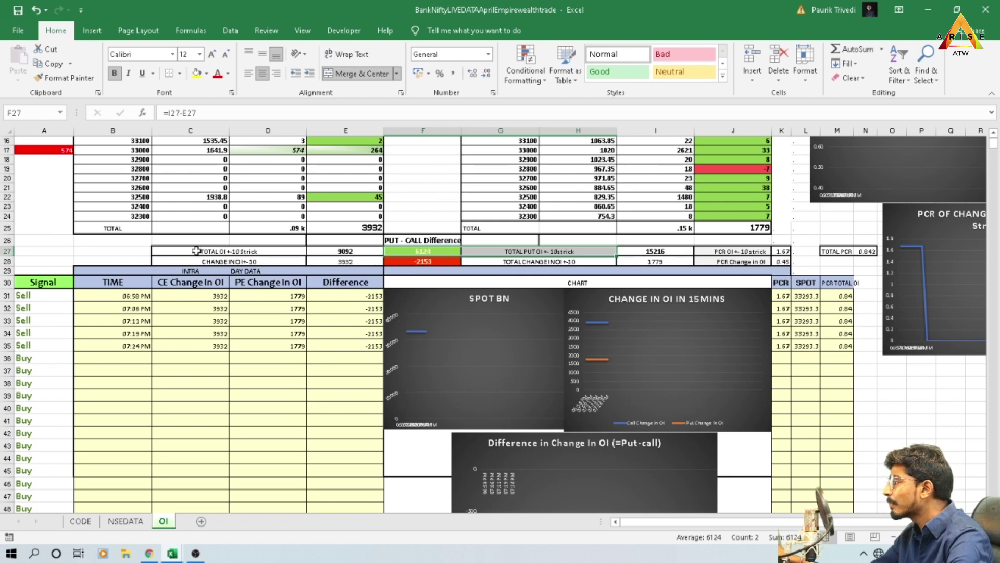
{"action": "left_click_drag", "start_coordinate": [196, 251], "coordinate": [507, 247]}
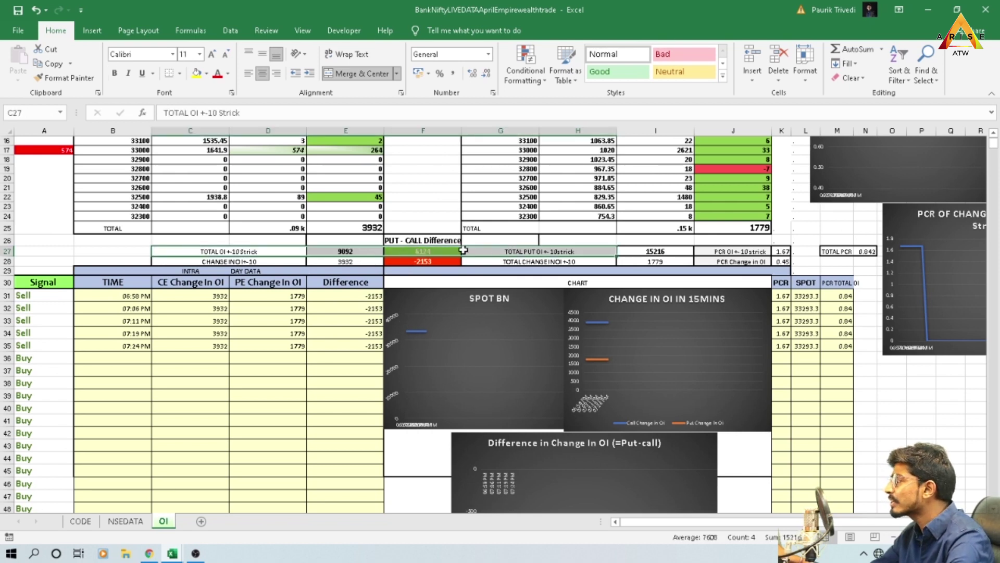
{"action": "left_click", "coordinate": [423, 251]}
{"action": "left_click", "coordinate": [409, 262]}
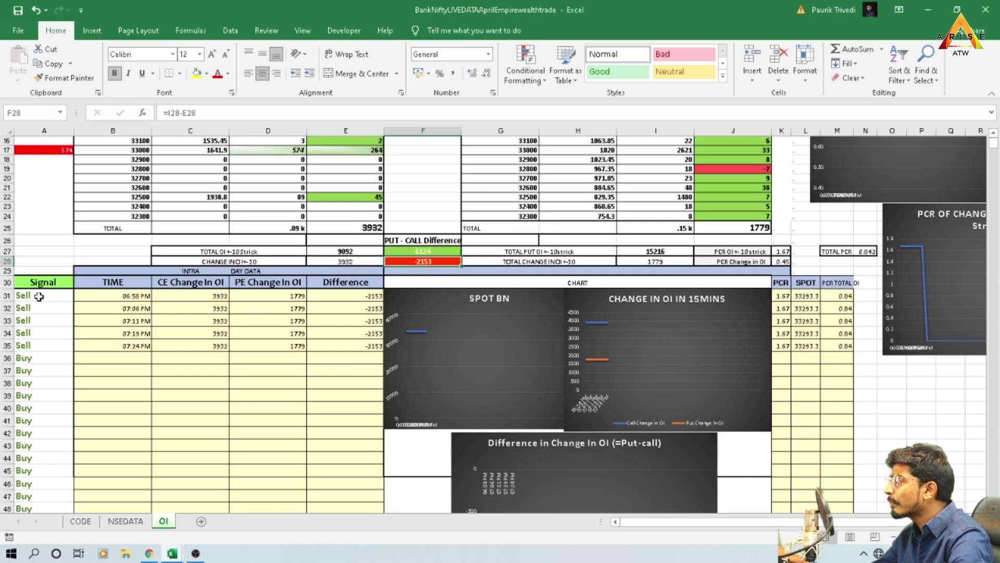
Check the Buy/Sell signal formula in A31 against its Difference values and the first intraday row
{"action": "left_click_drag", "start_coordinate": [55, 294], "coordinate": [49, 359]}
{"action": "left_click_drag", "start_coordinate": [346, 295], "coordinate": [349, 384]}
{"action": "mouse_move", "coordinate": [40, 300]}
{"action": "left_mouse_down"}
{"action": "mouse_move", "coordinate": [37, 366]}
{"action": "mouse_move", "coordinate": [37, 333]}
{"action": "mouse_move", "coordinate": [38, 343]}
{"action": "left_mouse_up"}
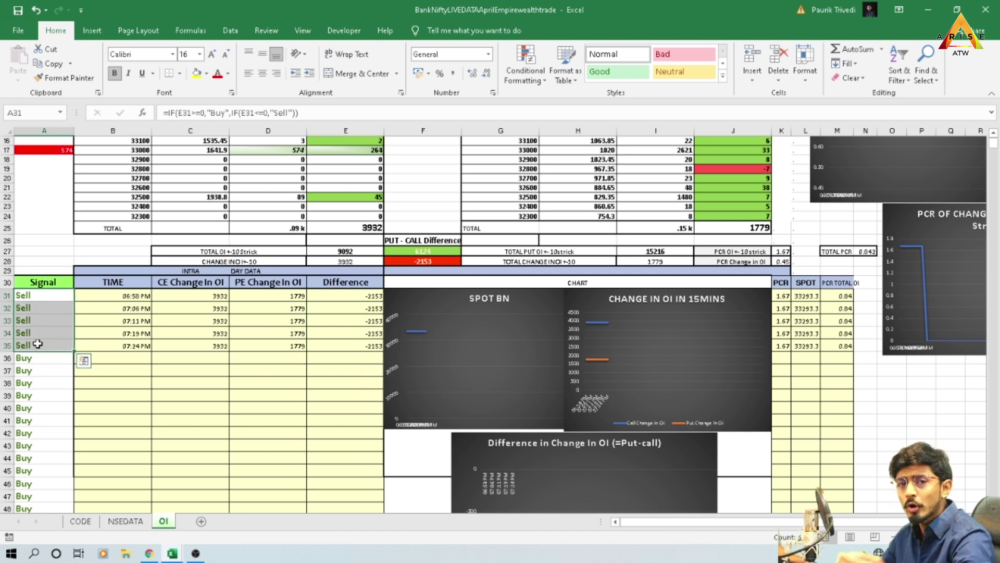
{"action": "left_click", "coordinate": [42, 298]}
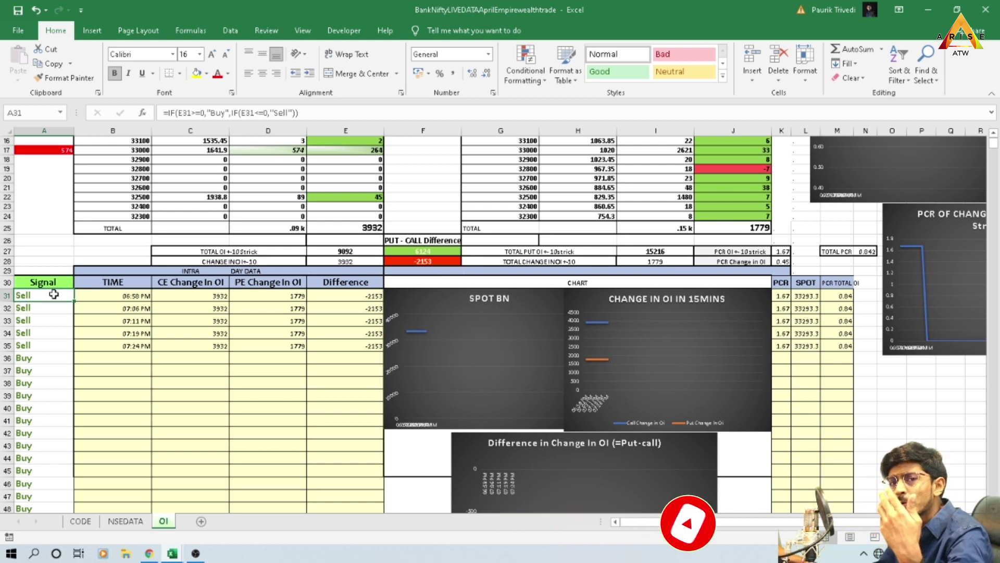
{"action": "scroll", "coordinate": [54, 294], "scroll_direction": "up", "scroll_amount": 4}
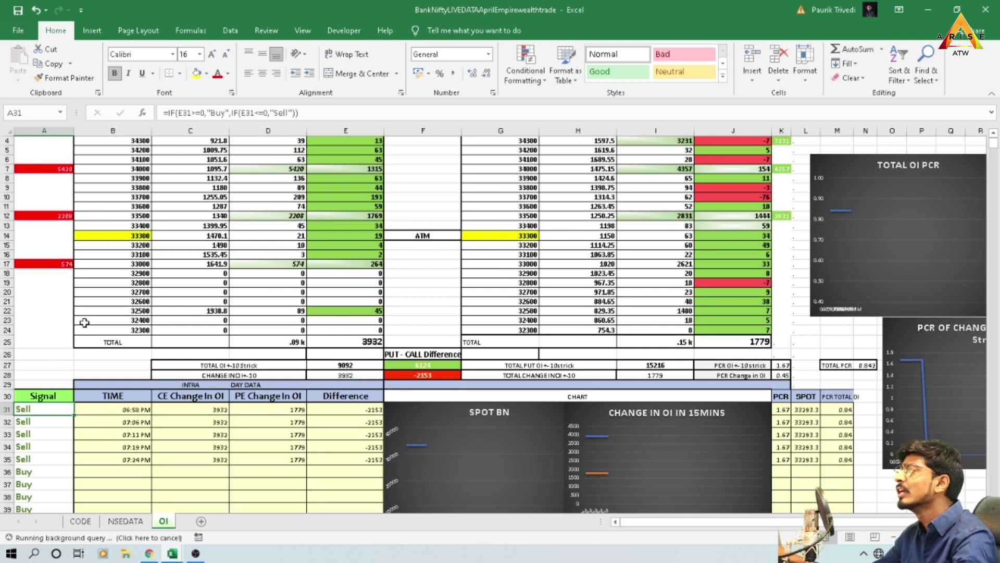
{"action": "scroll", "coordinate": [130, 420], "scroll_direction": "down", "scroll_amount": 1}
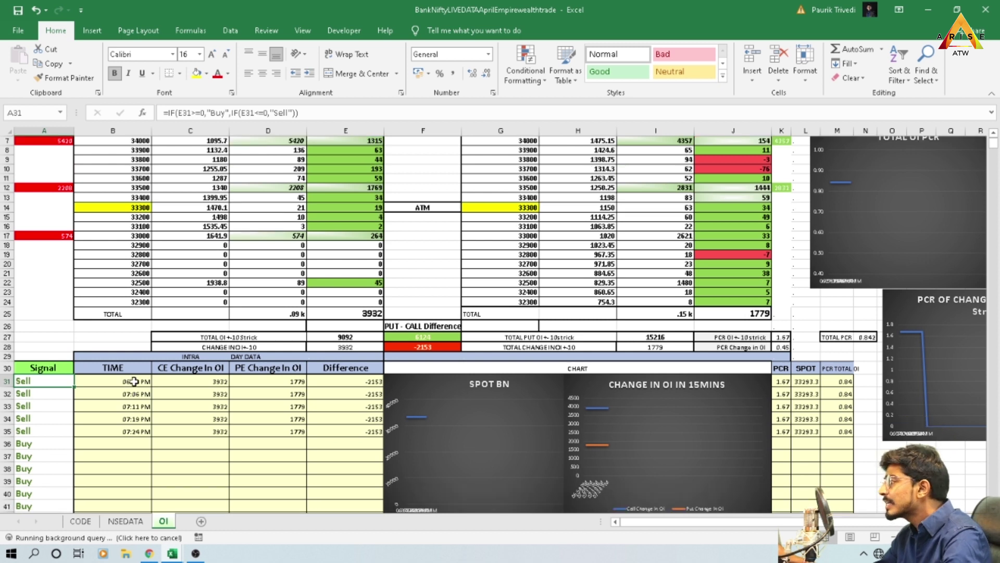
{"action": "left_click", "coordinate": [134, 382]}
{"action": "key", "text": "shift+Right"}
{"action": "key", "text": "shift+Right"}
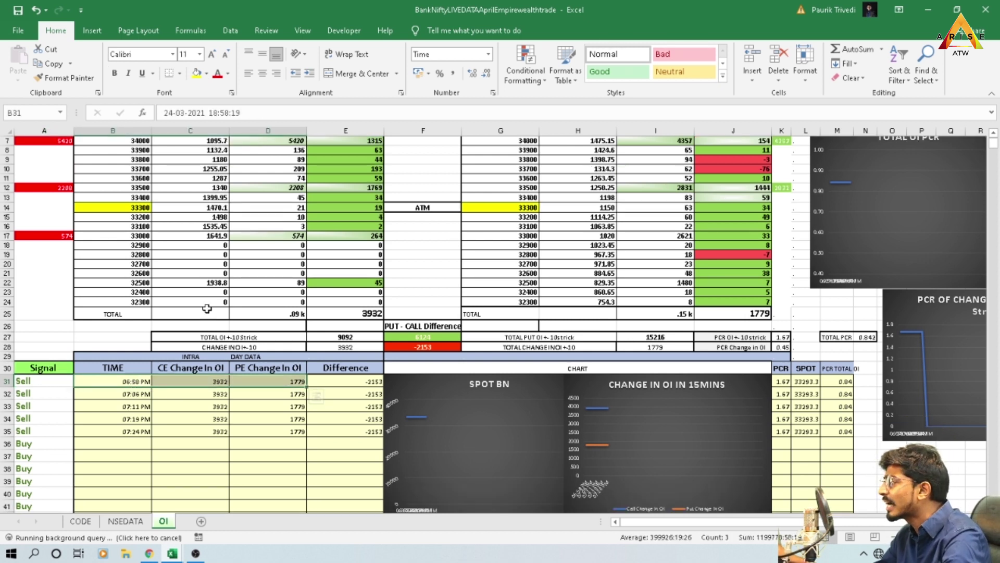
{"action": "left_click", "coordinate": [303, 30]}
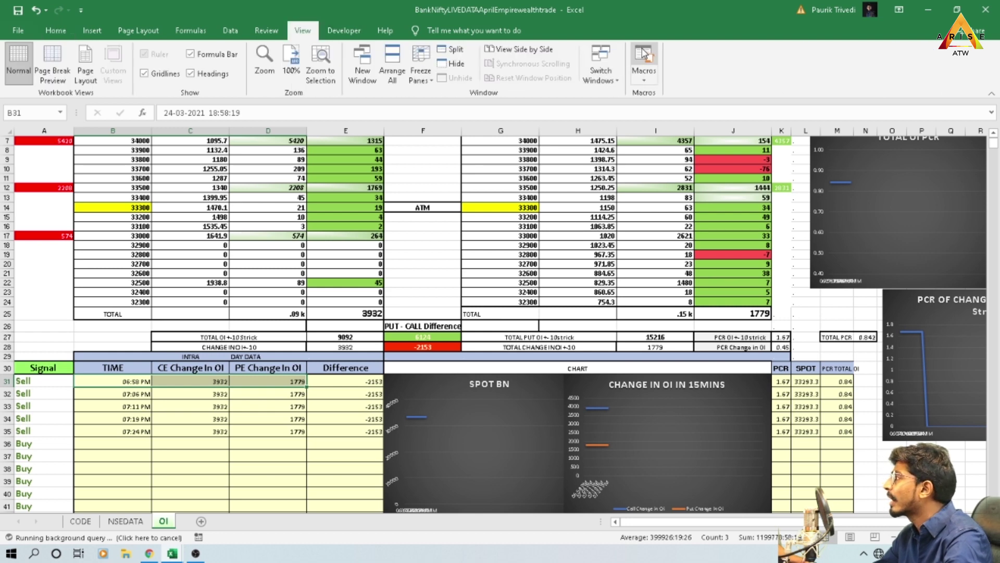
Run the BNPaurik macro to refresh the live data and dismiss the DataSource error
{"action": "left_click", "coordinate": [644, 58]}
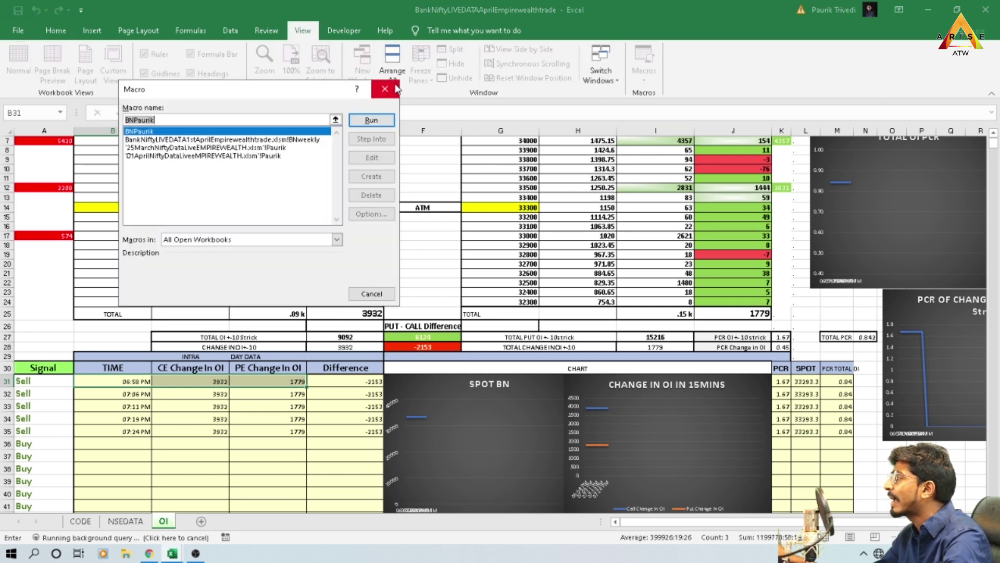
{"action": "left_click", "coordinate": [372, 120]}
{"action": "left_click", "coordinate": [506, 314]}
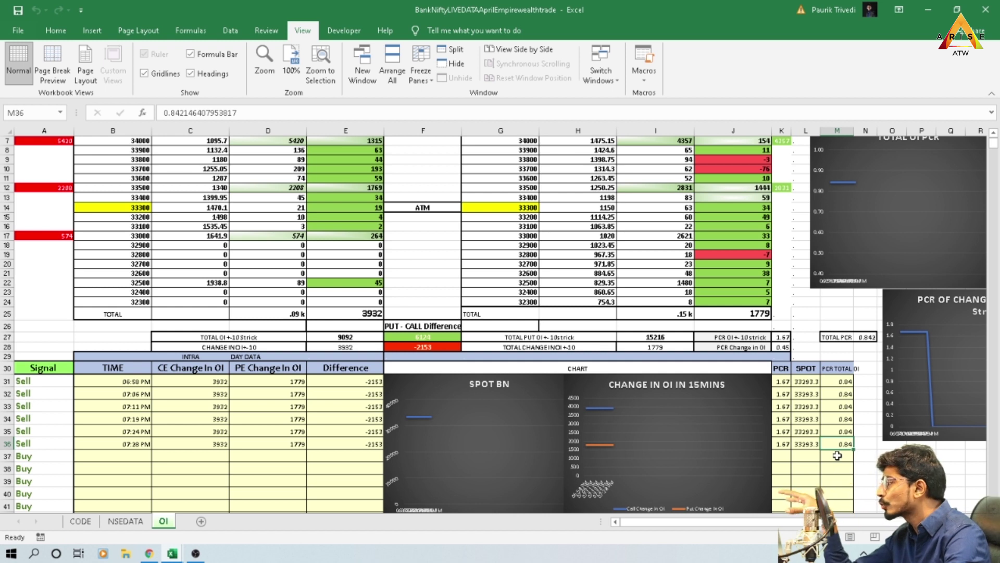
Check the change-in-OI difference formula and the refreshed intraday Difference values
{"action": "left_click", "coordinate": [422, 347]}
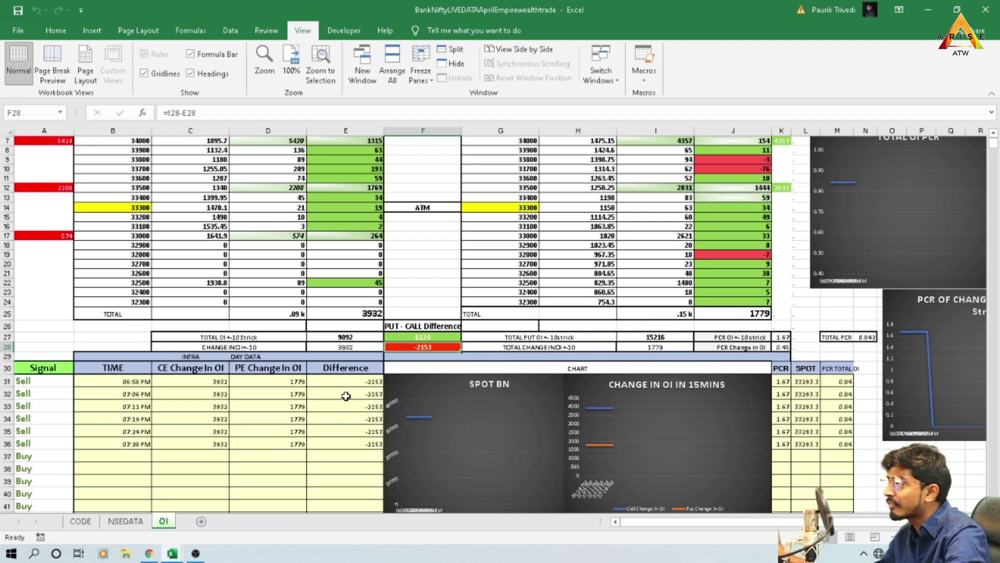
{"action": "left_click_drag", "start_coordinate": [352, 386], "coordinate": [356, 443]}
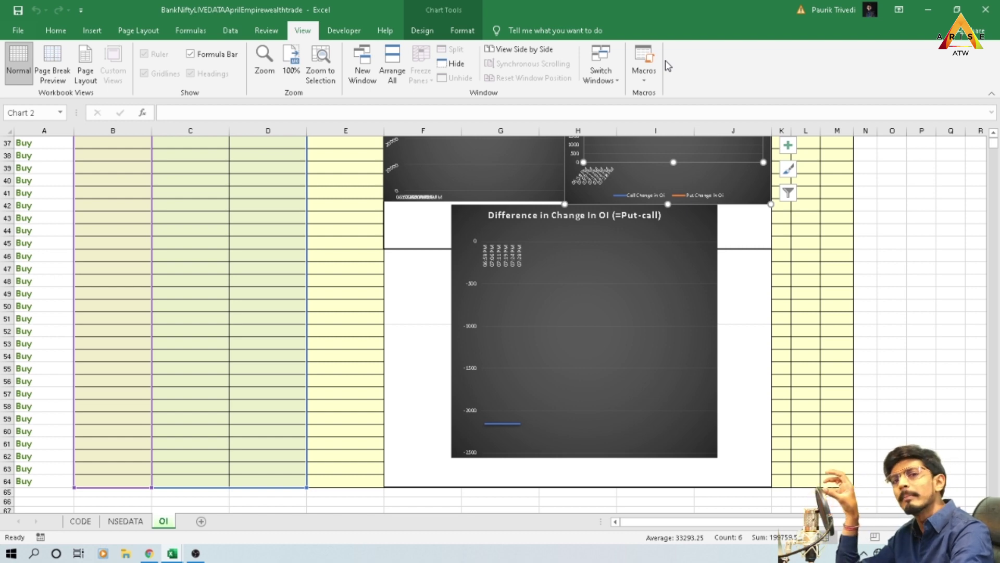
{"action": "scroll", "coordinate": [518, 336], "scroll_direction": "up", "scroll_amount": 7}
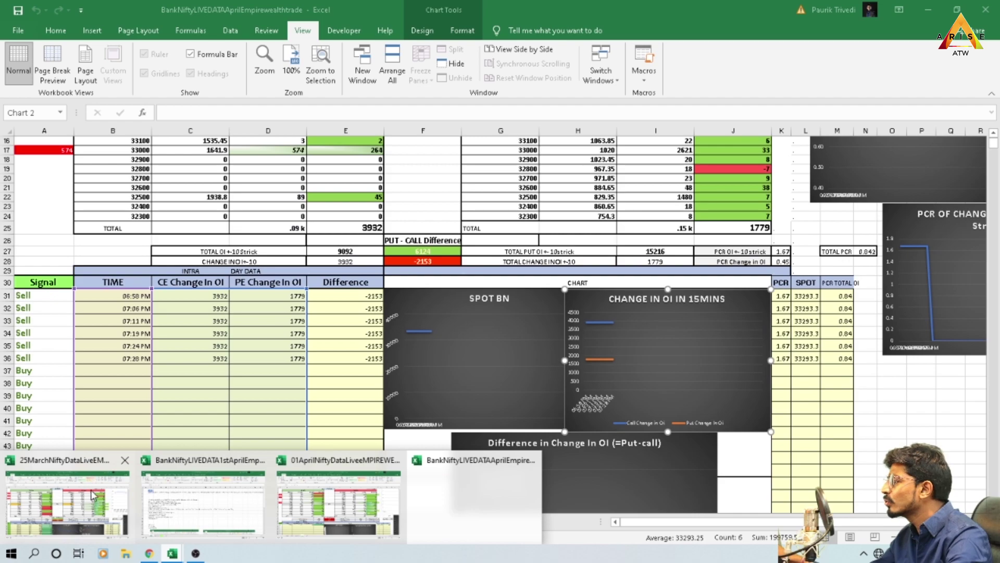
{"action": "left_click", "coordinate": [93, 495]}
Look over the Nifty workbook's Signal column and dismiss its DataSource error
{"action": "scroll", "coordinate": [459, 411], "scroll_direction": "down", "scroll_amount": 3}
{"action": "scroll", "coordinate": [364, 396], "scroll_direction": "down", "scroll_amount": 3}
{"action": "scroll", "coordinate": [318, 386], "scroll_direction": "up", "scroll_amount": 6}
{"action": "scroll", "coordinate": [318, 387], "scroll_direction": "down", "scroll_amount": 4}
{"action": "scroll", "coordinate": [323, 398], "scroll_direction": "up", "scroll_amount": 5}
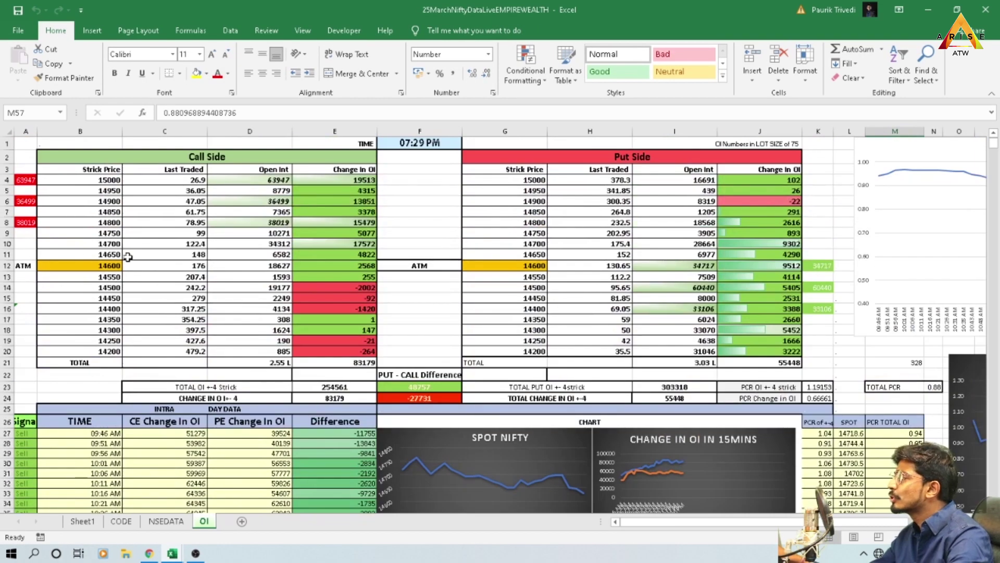
{"action": "scroll", "coordinate": [176, 283], "scroll_direction": "down", "scroll_amount": 6}
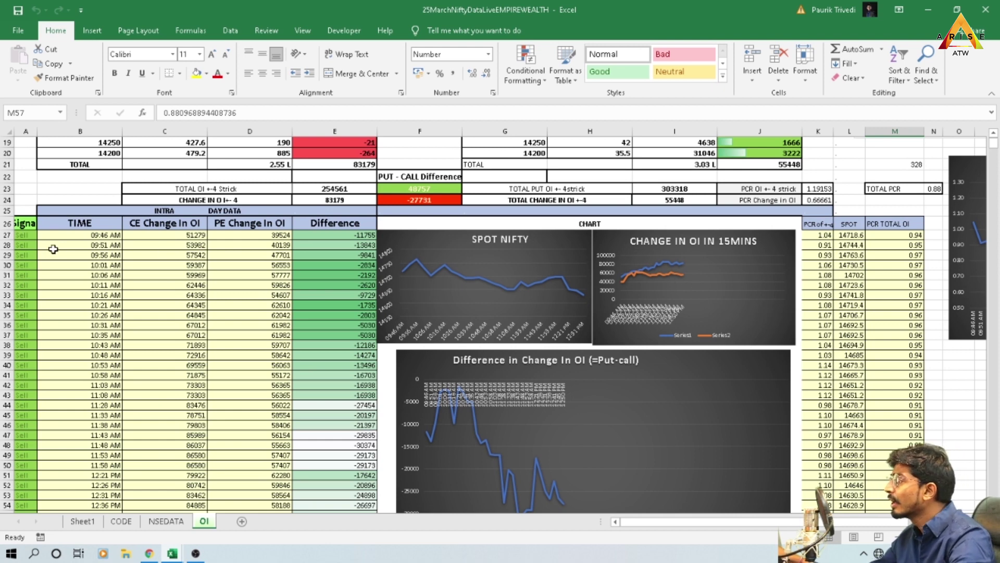
{"action": "left_click_drag", "start_coordinate": [21, 232], "coordinate": [21, 507]}
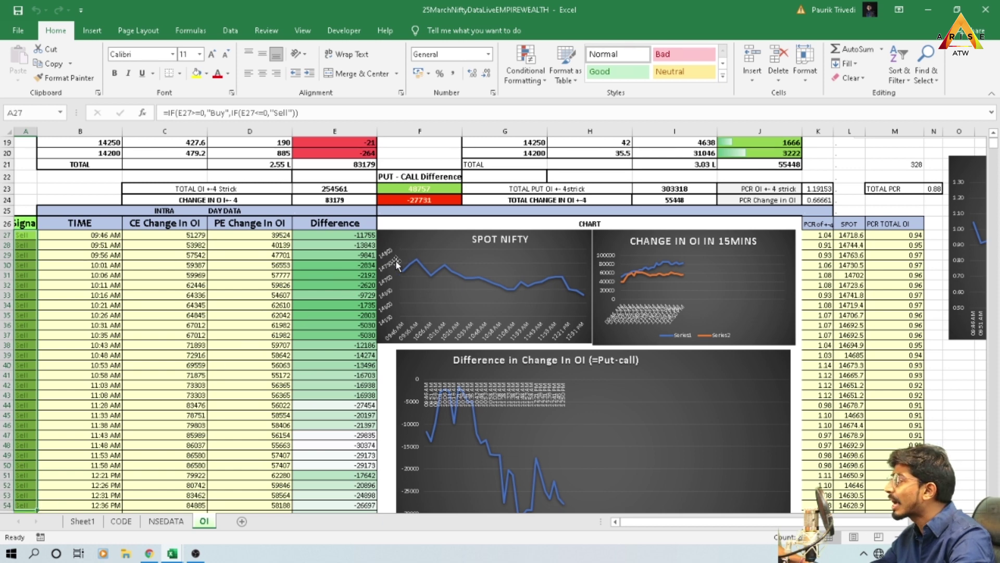
{"action": "scroll", "coordinate": [490, 296], "scroll_direction": "down", "scroll_amount": 4}
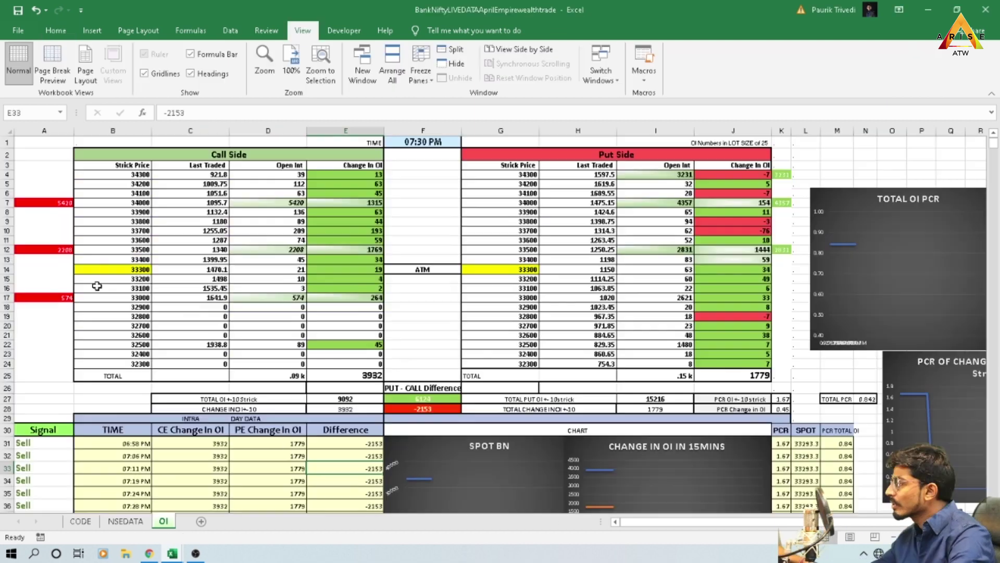
{"action": "left_click", "coordinate": [55, 334]}
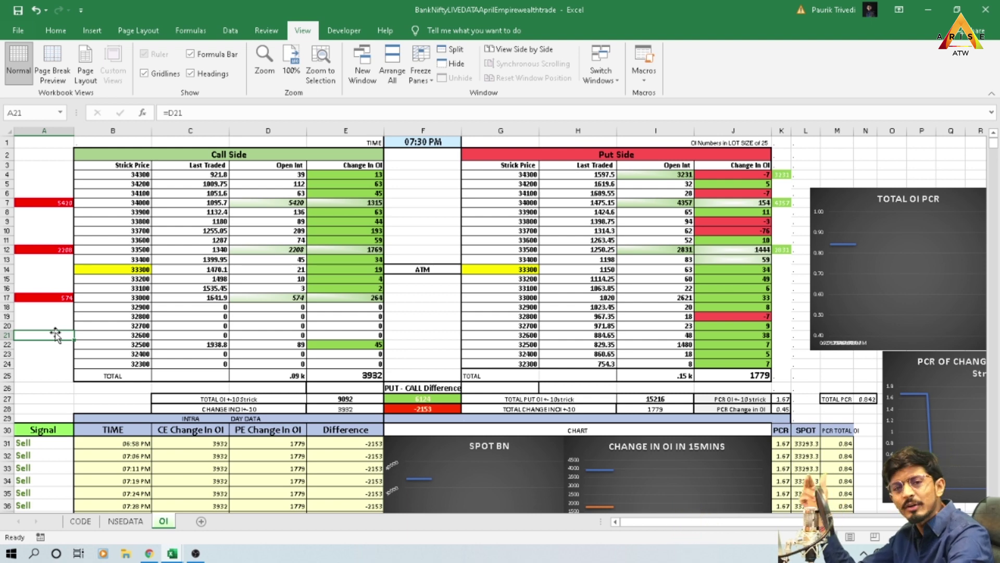
Compare call OI at strikes 34000/33900 with put OI at 33600/33500 alongside the BankNifty chart
{"action": "scroll", "coordinate": [56, 334], "scroll_direction": "down", "scroll_amount": 2}
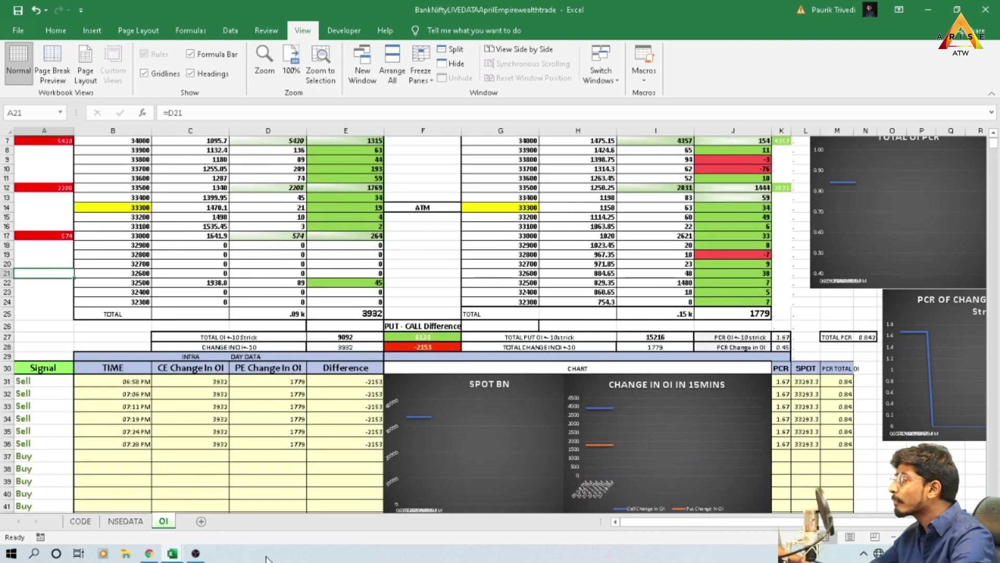
{"action": "left_click", "coordinate": [130, 495]}
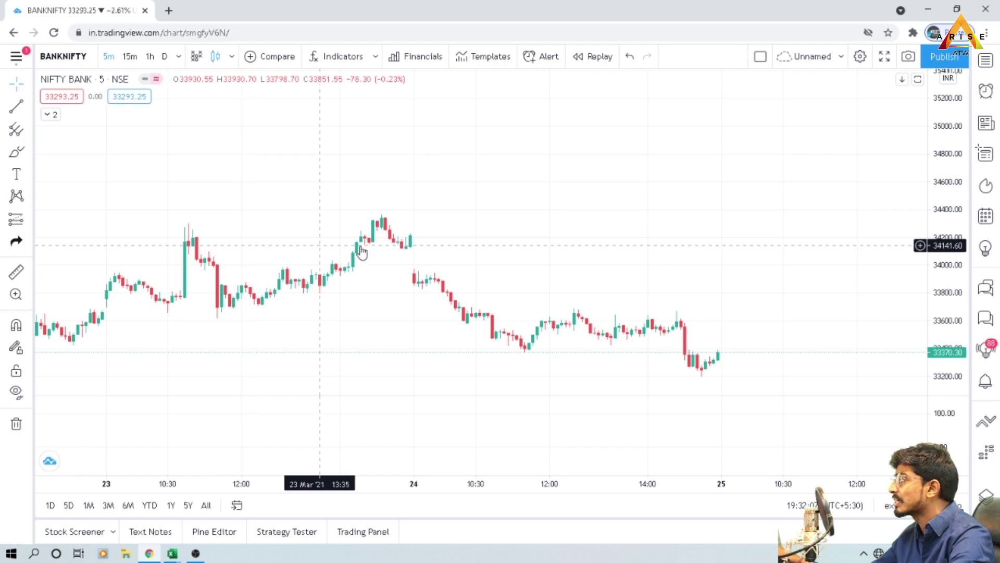
{"action": "mouse_move", "coordinate": [171, 554]}
{"action": "left_click", "coordinate": [198, 501]}
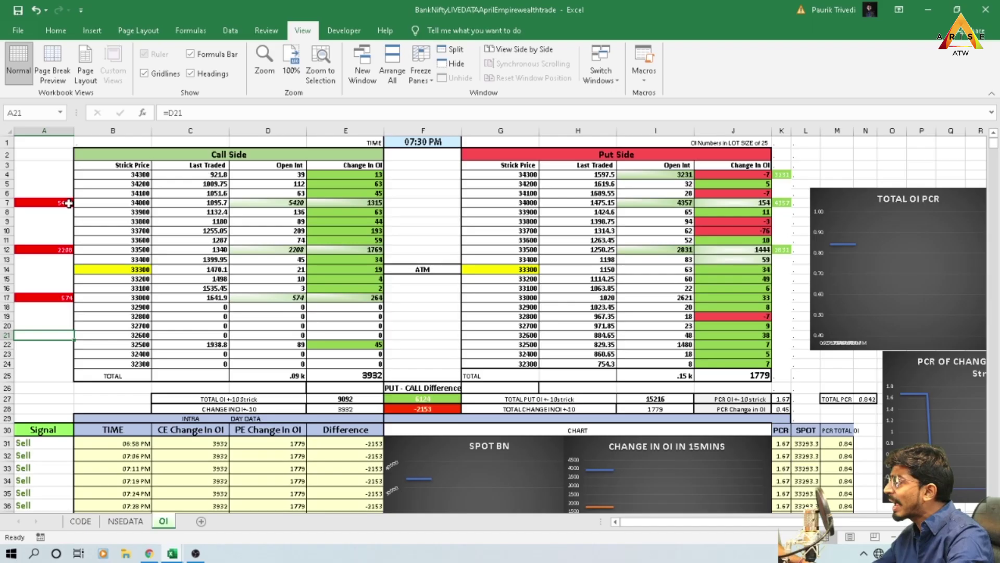
{"action": "left_click_drag", "start_coordinate": [62, 203], "coordinate": [250, 209]}
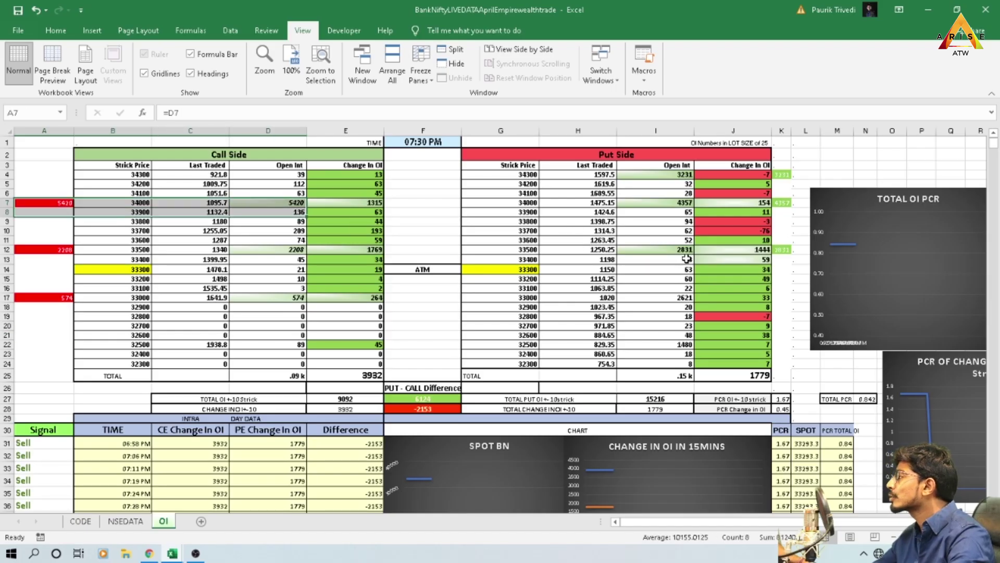
{"action": "left_click_drag", "start_coordinate": [684, 241], "coordinate": [812, 251]}
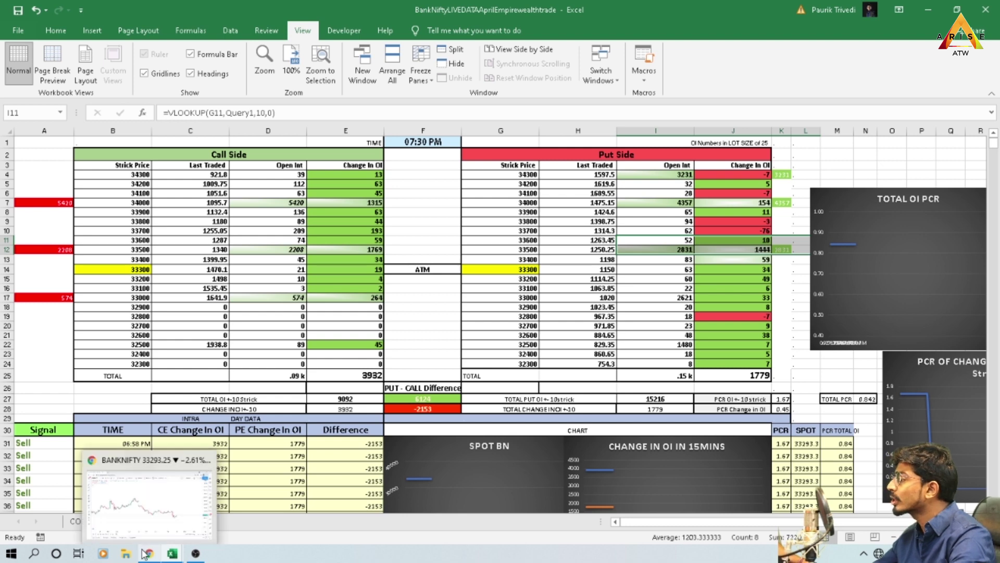
{"action": "left_click", "coordinate": [145, 552]}
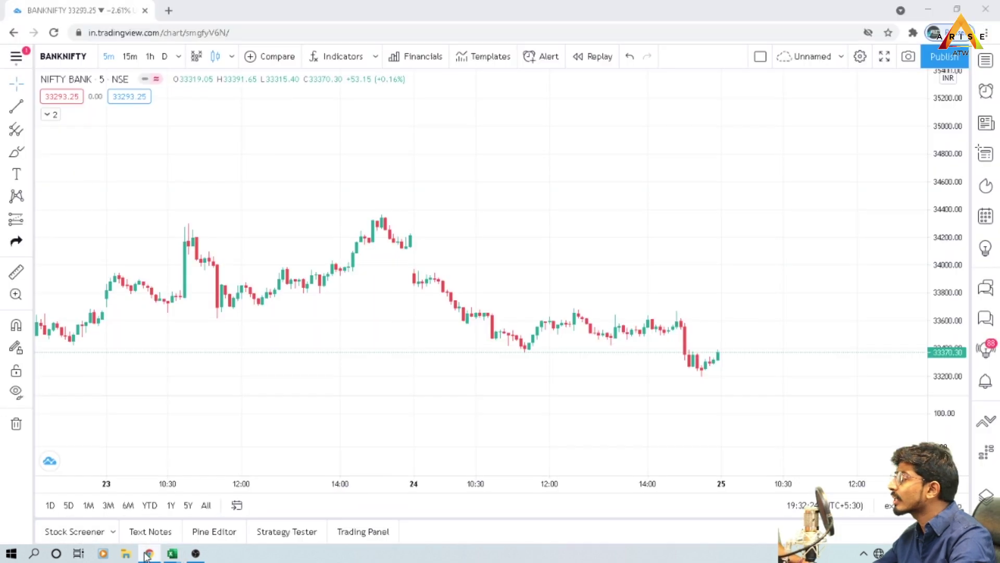
Draw horizontal levels at 33196.95 and 33534.35 on the BankNifty chart, then switch back to Excel
{"action": "left_click", "coordinate": [29, 110]}
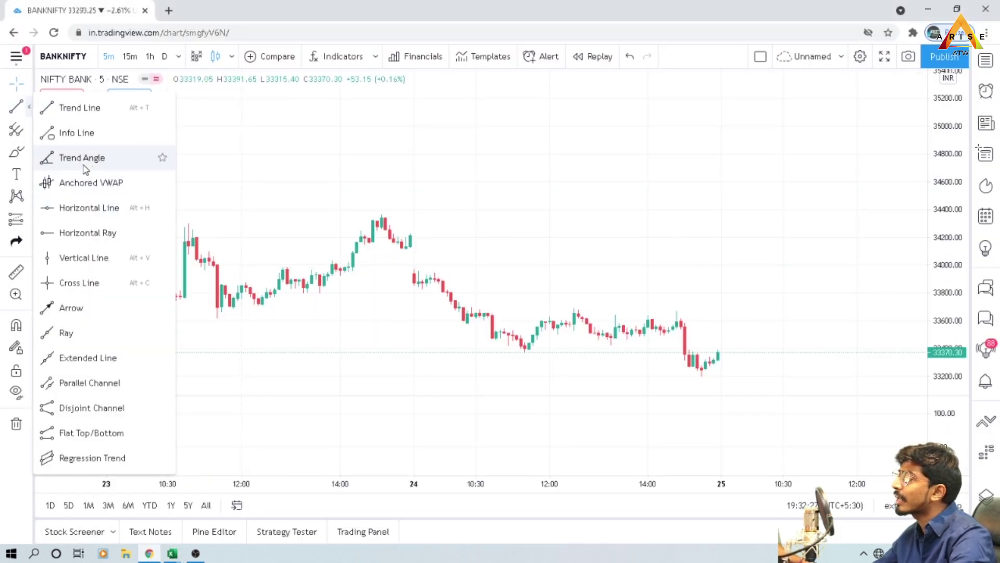
{"action": "left_click", "coordinate": [91, 208]}
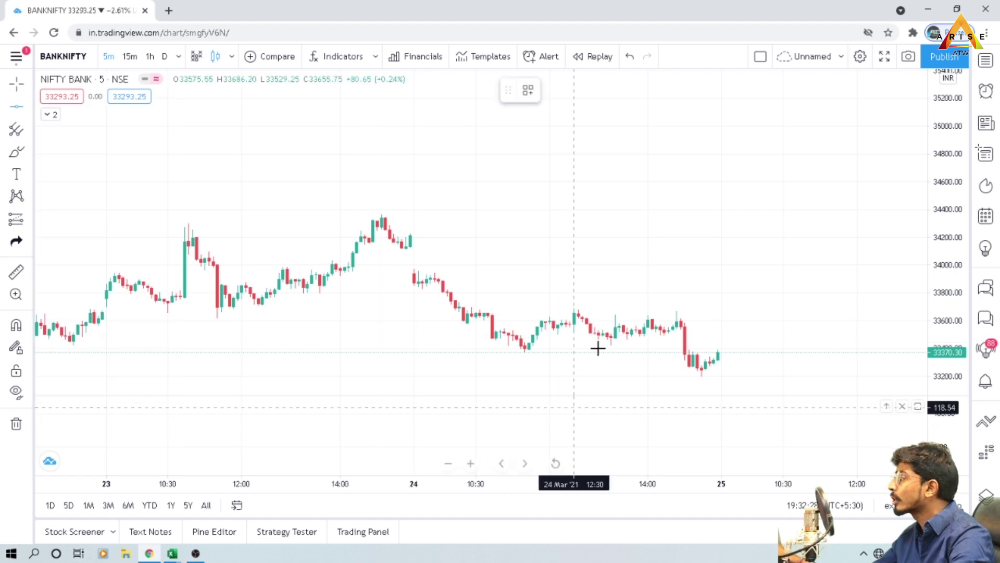
{"action": "left_click", "coordinate": [631, 375]}
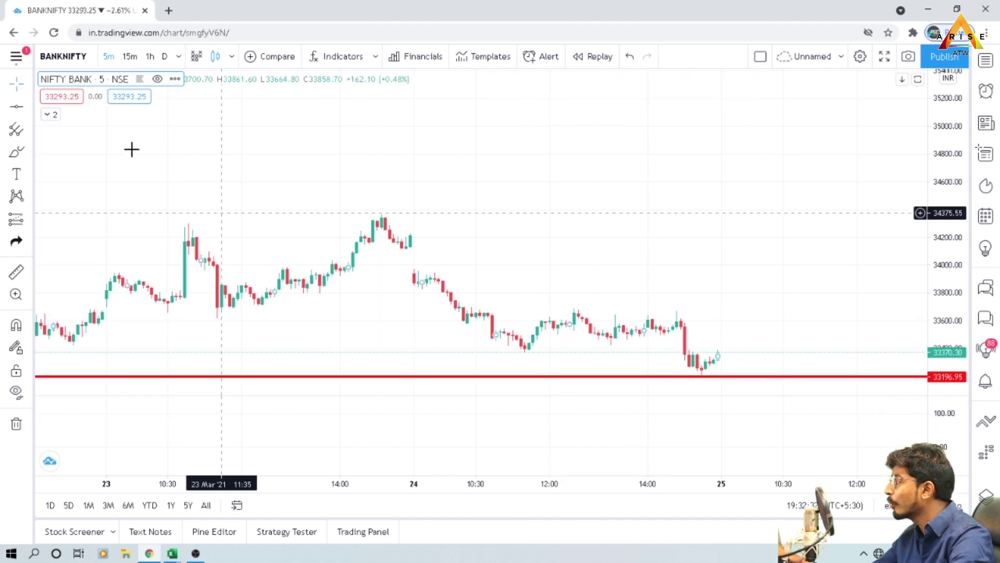
{"action": "left_click", "coordinate": [667, 329]}
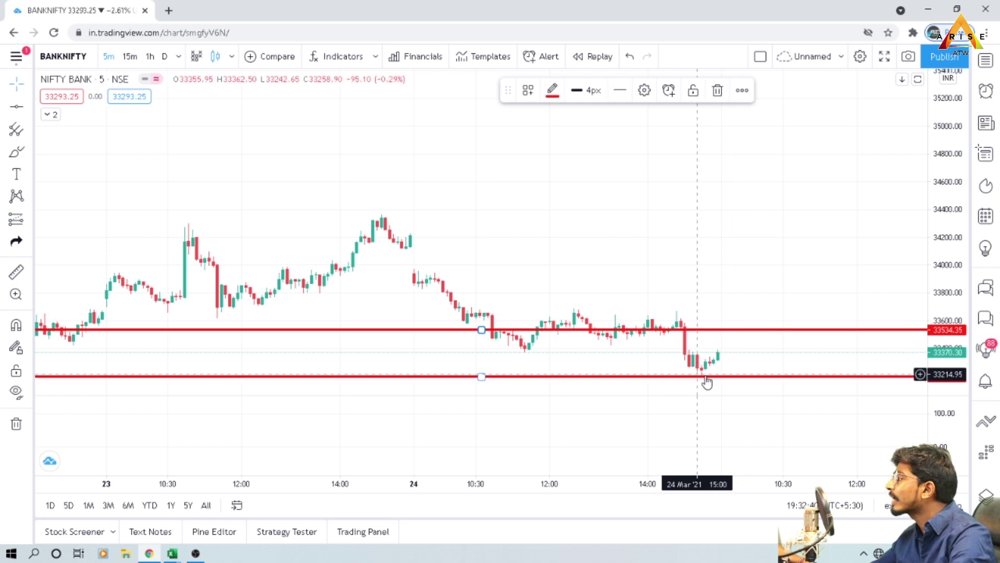
{"action": "left_click", "coordinate": [726, 339]}
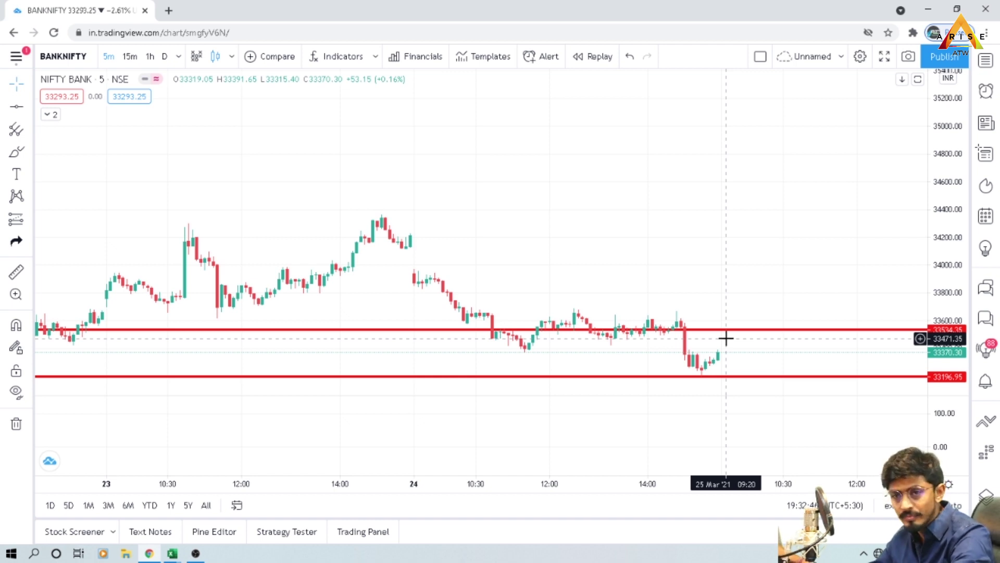
{"action": "left_click", "coordinate": [173, 553]}
{"action": "left_click", "coordinate": [517, 524]}
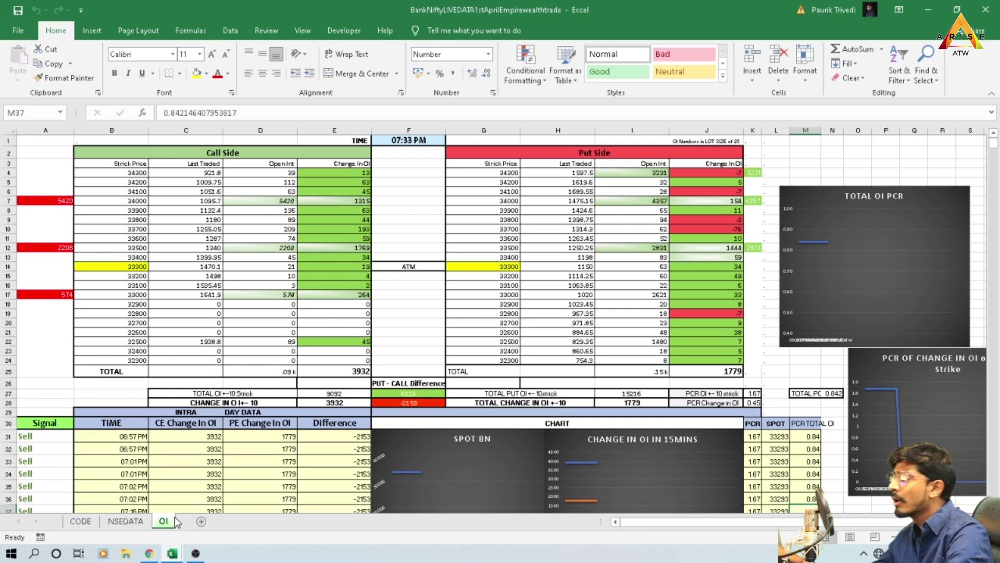
Add Sheet1 and enter =NSEDATA!C32 in B2, showing strike 30400
{"action": "left_click", "coordinate": [202, 522]}
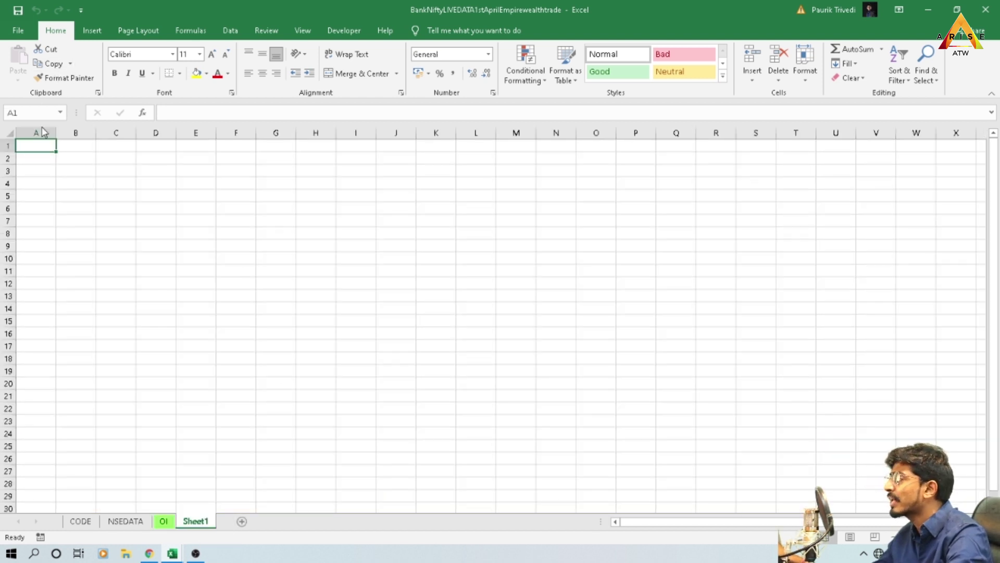
{"action": "left_click", "coordinate": [83, 158]}
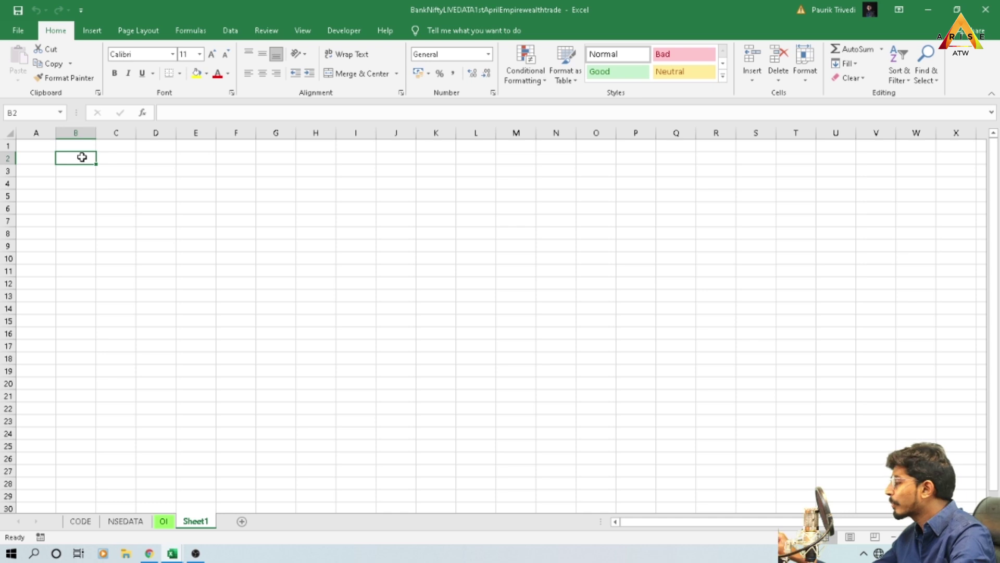
{"action": "type", "text": "="}
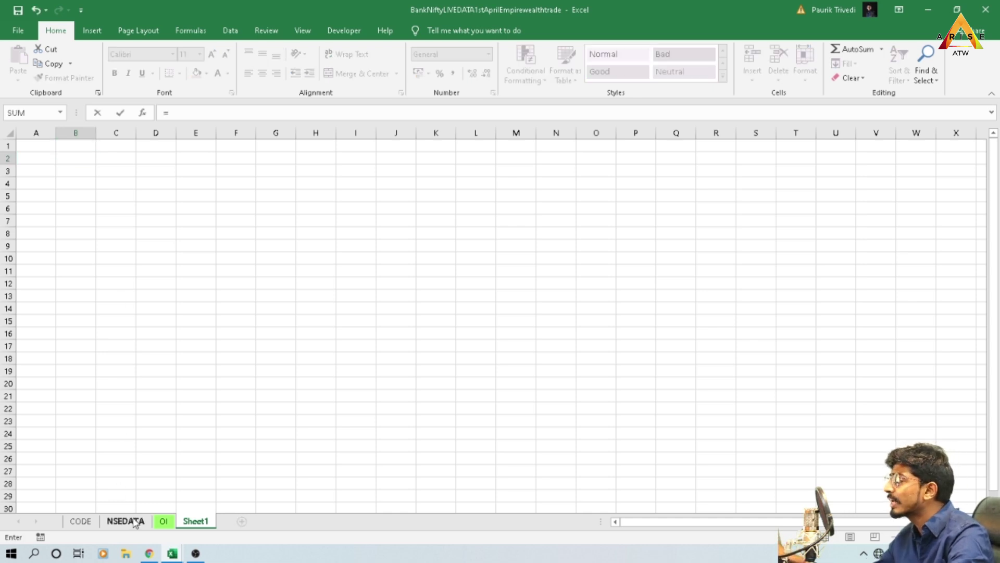
{"action": "left_click", "coordinate": [133, 521]}
{"action": "scroll", "coordinate": [165, 369], "scroll_direction": "down", "scroll_amount": 5}
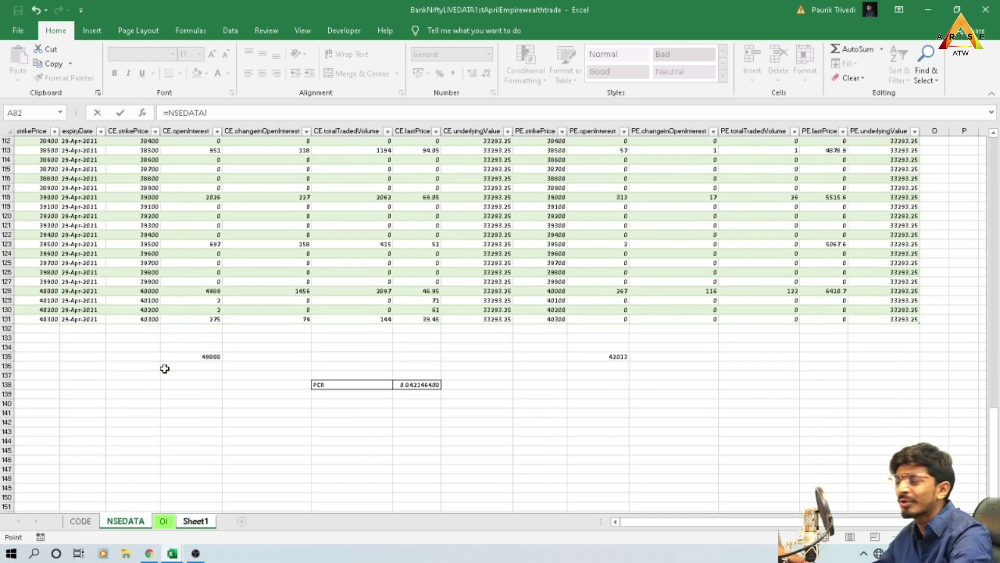
{"action": "scroll", "coordinate": [165, 369], "scroll_direction": "up", "scroll_amount": 5}
{"action": "scroll", "coordinate": [165, 365], "scroll_direction": "up", "scroll_amount": 7}
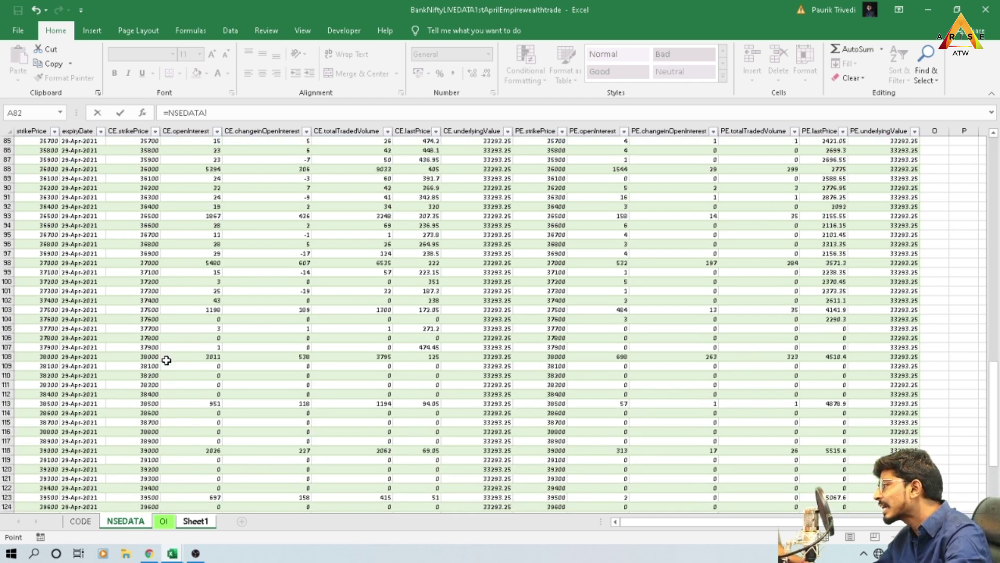
{"action": "scroll", "coordinate": [166, 360], "scroll_direction": "up", "scroll_amount": 6}
{"action": "scroll", "coordinate": [166, 360], "scroll_direction": "up", "scroll_amount": 5}
{"action": "scroll", "coordinate": [166, 360], "scroll_direction": "up", "scroll_amount": 5}
{"action": "left_click", "coordinate": [145, 179]}
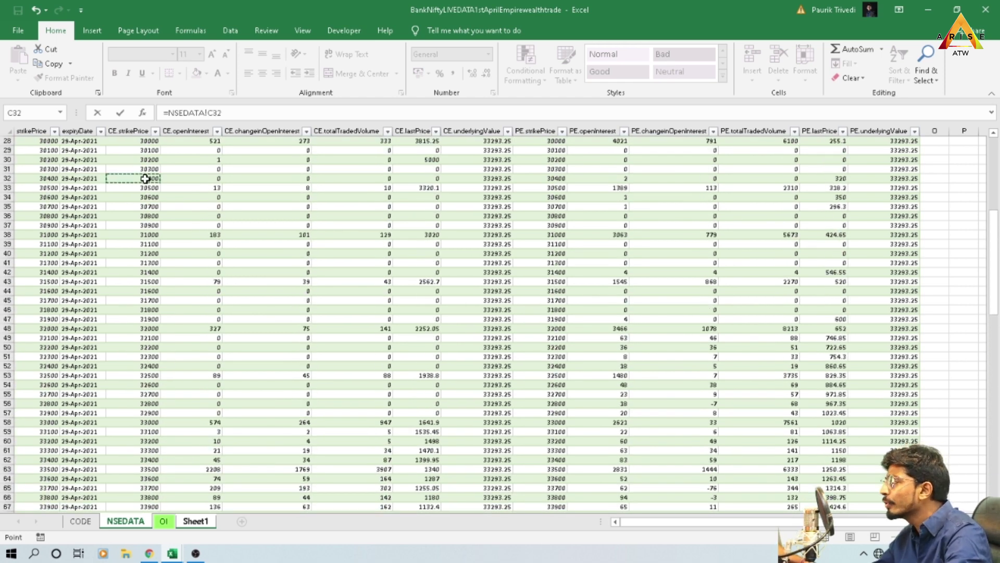
{"action": "left_click", "coordinate": [195, 520]}
{"action": "key", "text": "Return"}
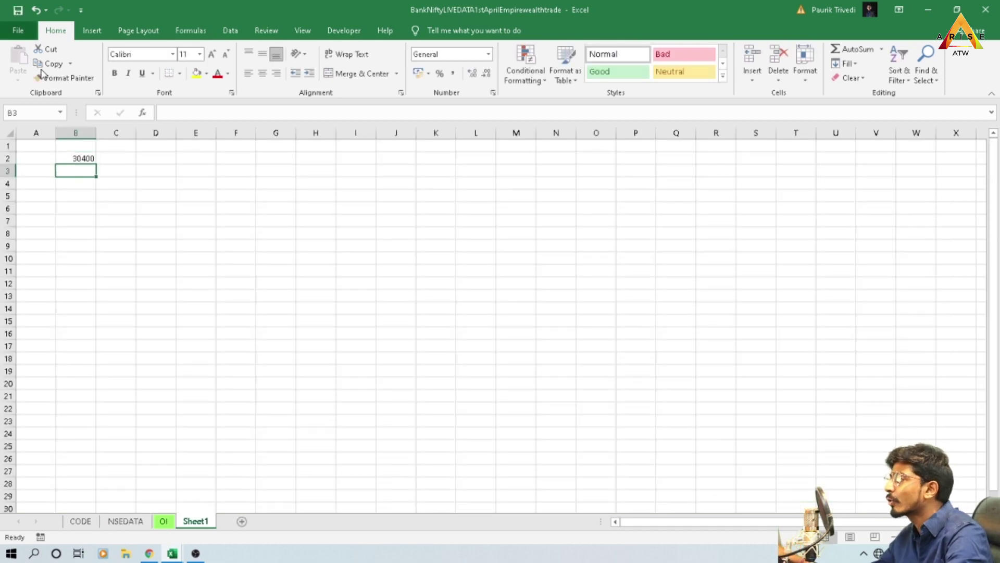
Try the circular formula =B2:C3 in C2, then clear B2:D3 and return to the OI sheet
{"action": "left_click", "coordinate": [118, 160]}
{"action": "type", "text": "="}
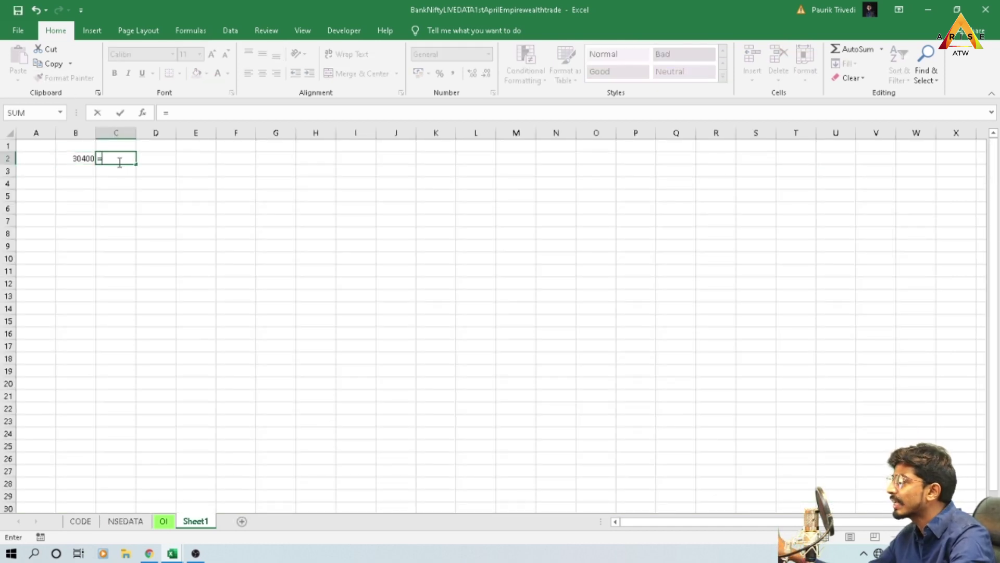
{"action": "left_click_drag", "start_coordinate": [79, 160], "coordinate": [130, 171]}
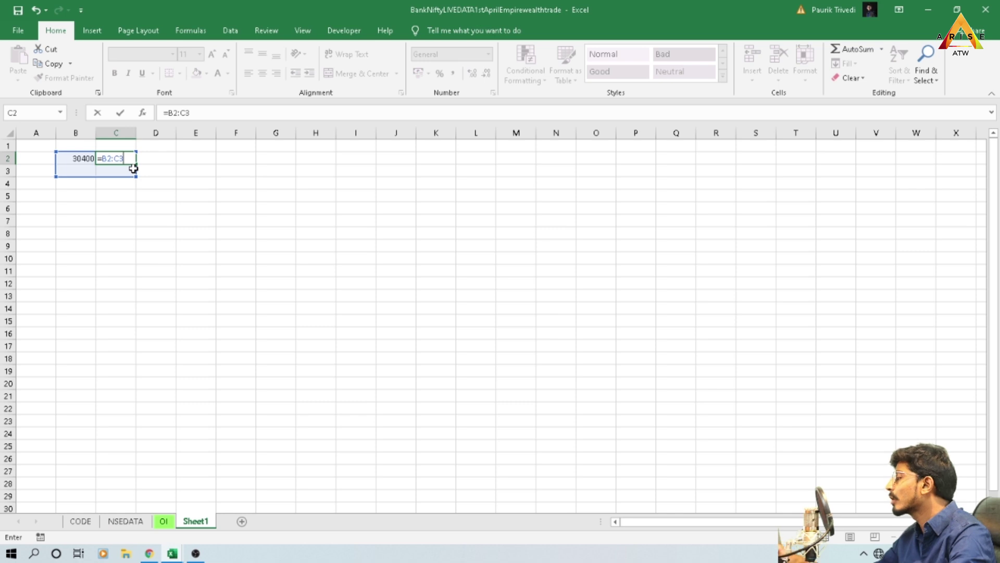
{"action": "left_click", "coordinate": [279, 207]}
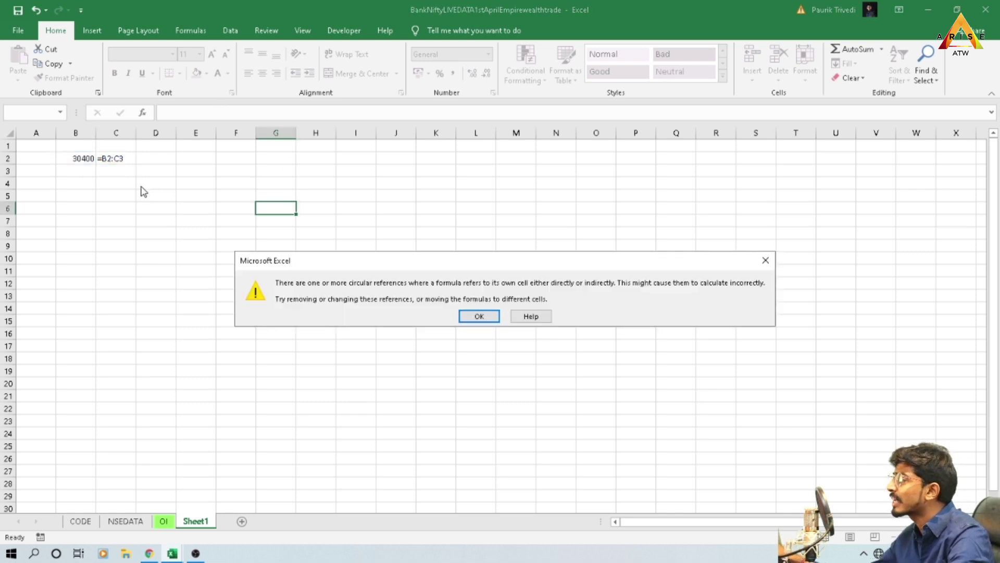
{"action": "key", "text": "Return"}
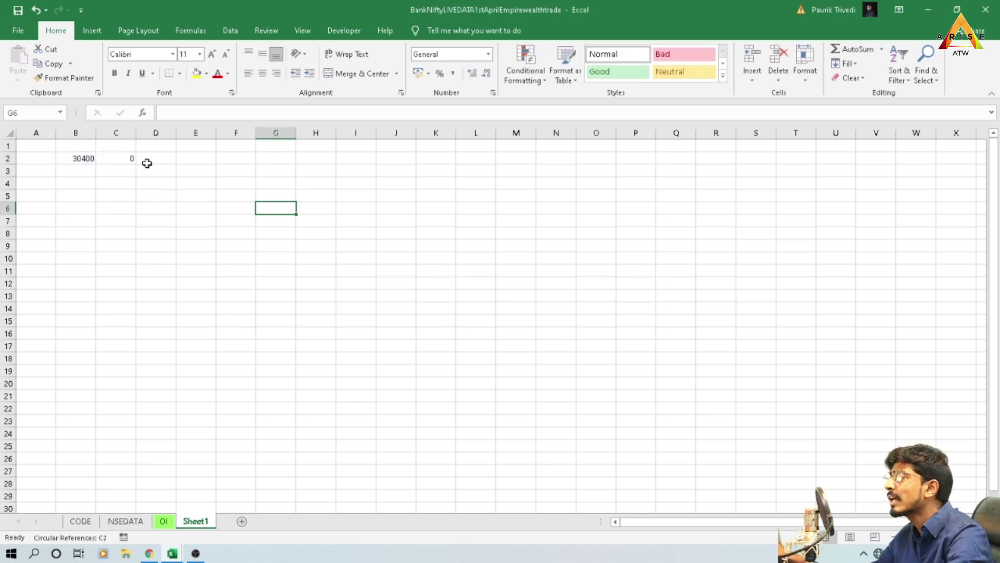
{"action": "left_click_drag", "start_coordinate": [147, 165], "coordinate": [78, 167]}
{"action": "key", "text": "Delete"}
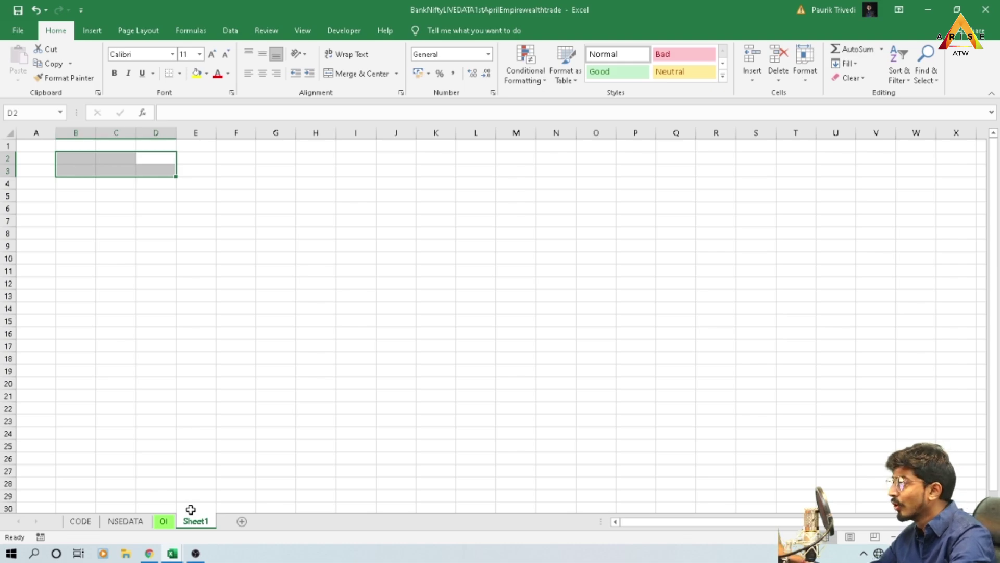
{"action": "left_click", "coordinate": [168, 524]}
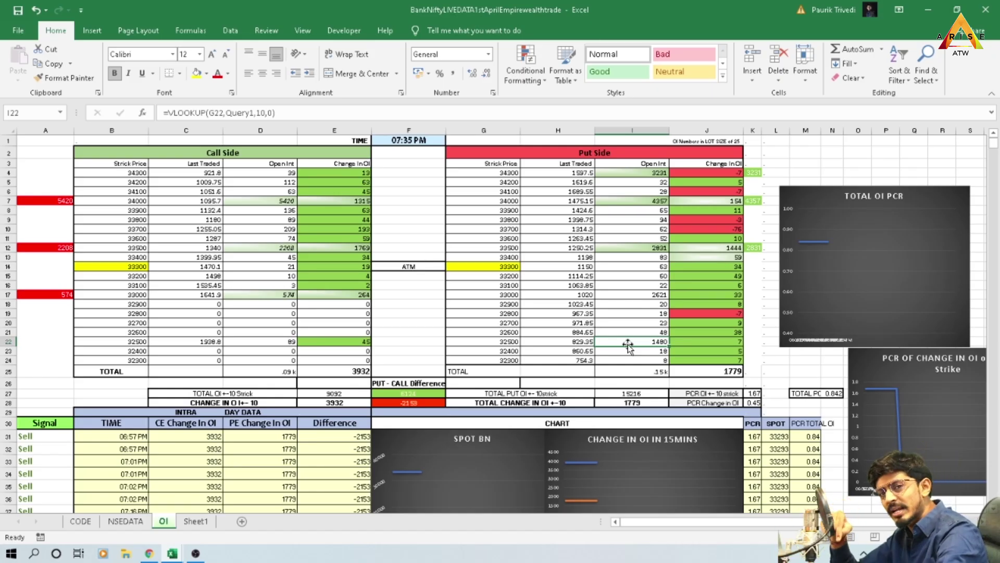
{"action": "left_click", "coordinate": [397, 349]}
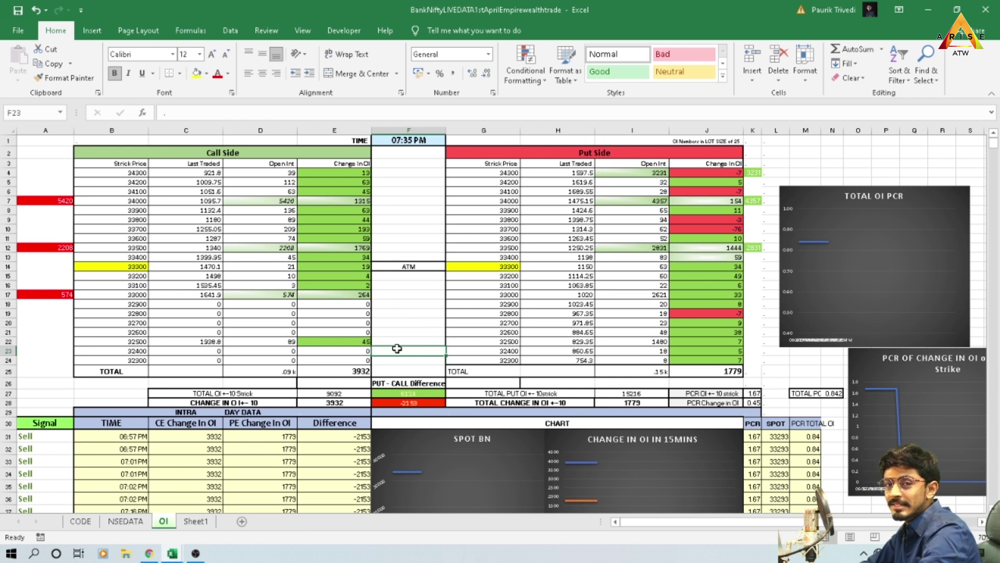